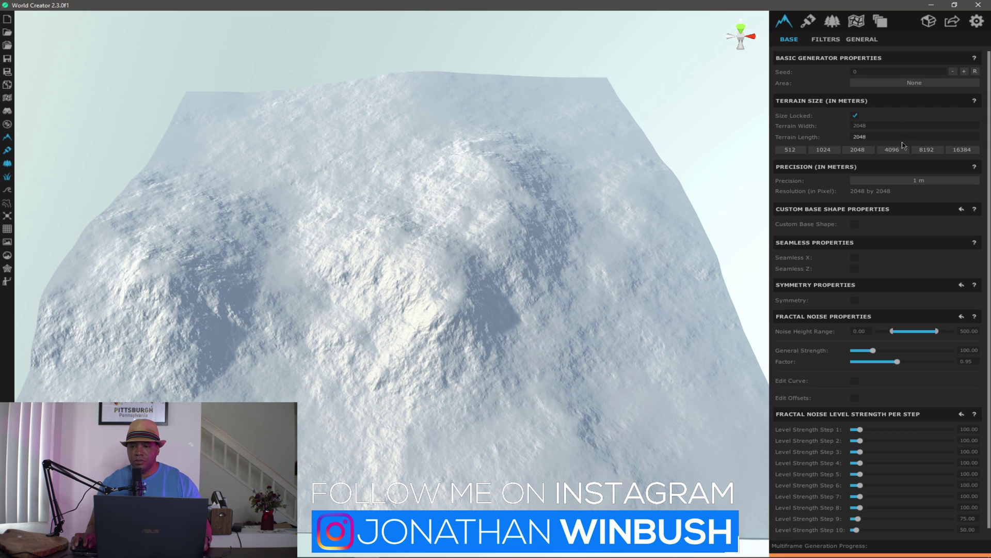
Step: Set the terrain size to 4096 by 4096 metres
click(892, 149)
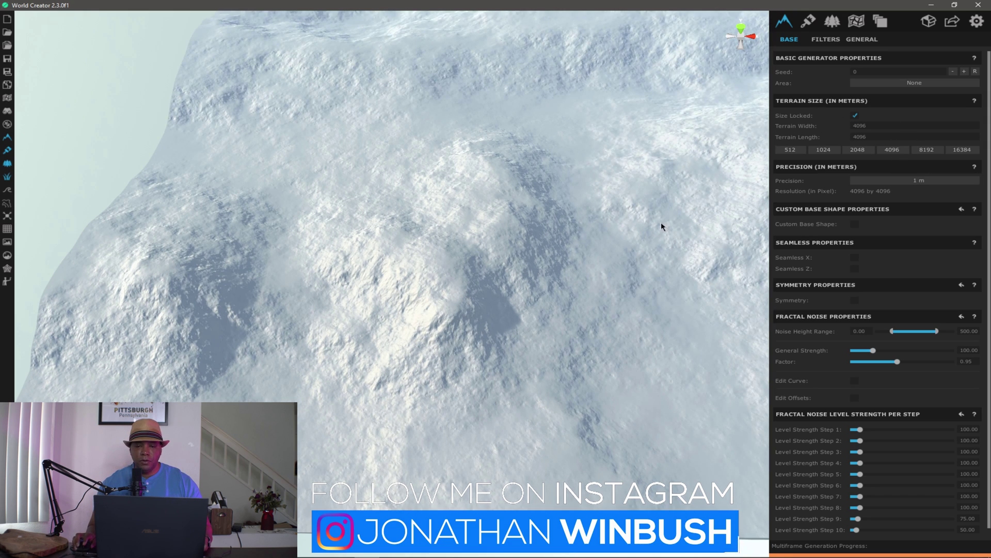
scroll(566, 280, down, 5)
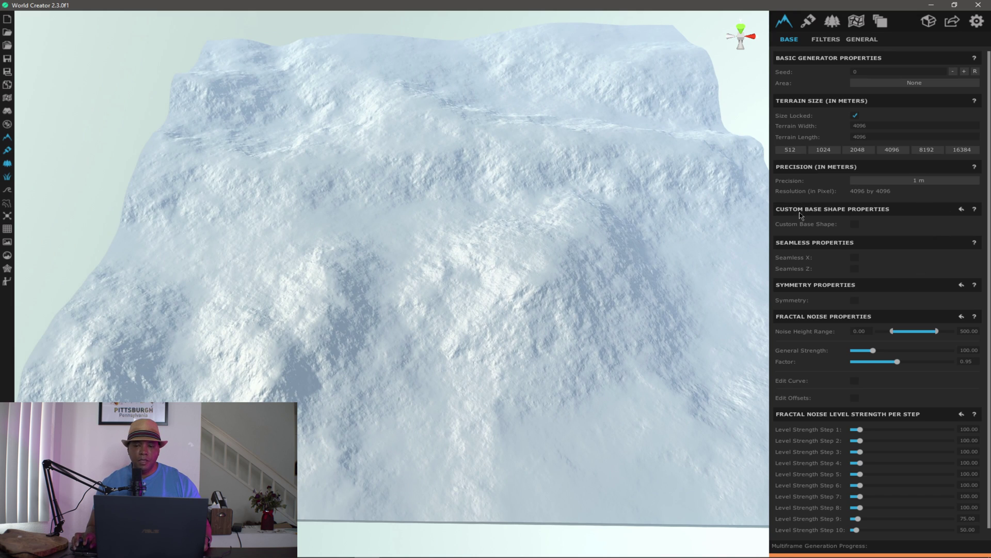
Step: Enable the custom base shape for editing and set fractal noise Level Strength Step 1 to 0
click(854, 225)
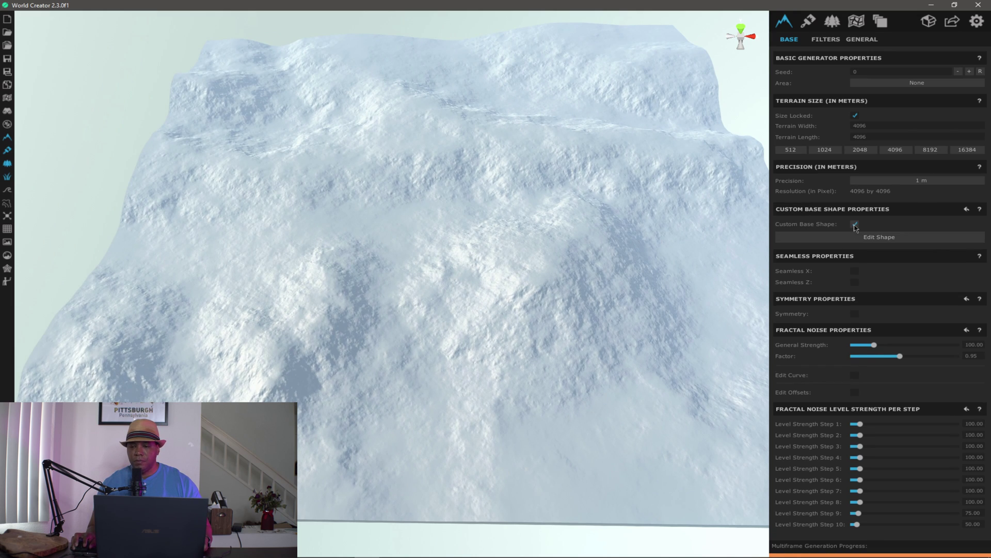
click(878, 239)
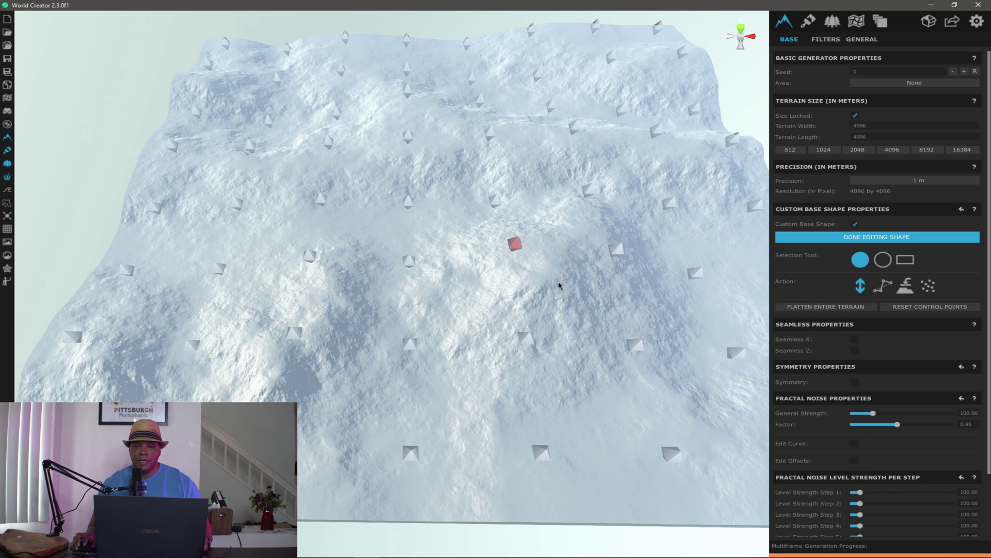
scroll(876, 437, down, 2)
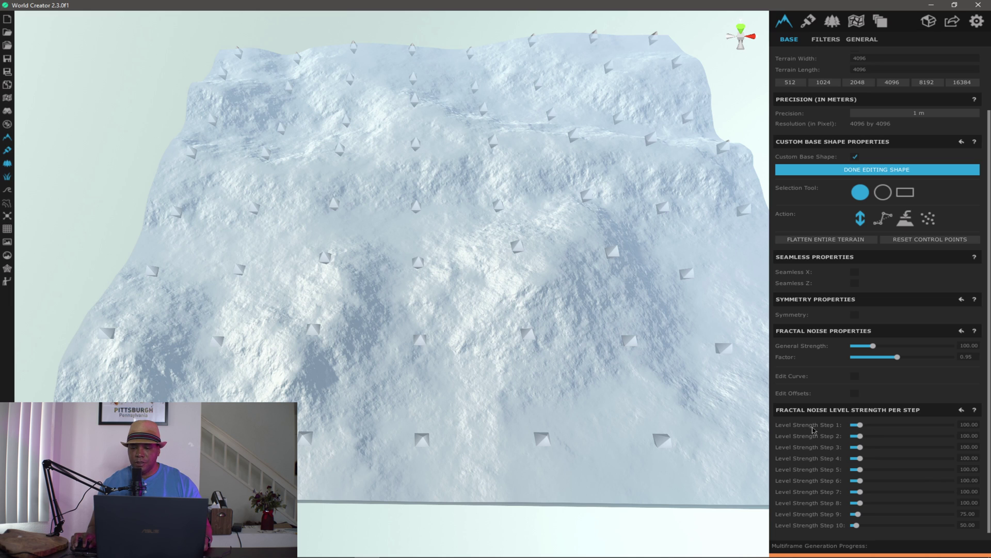
drag(859, 425, 847, 429)
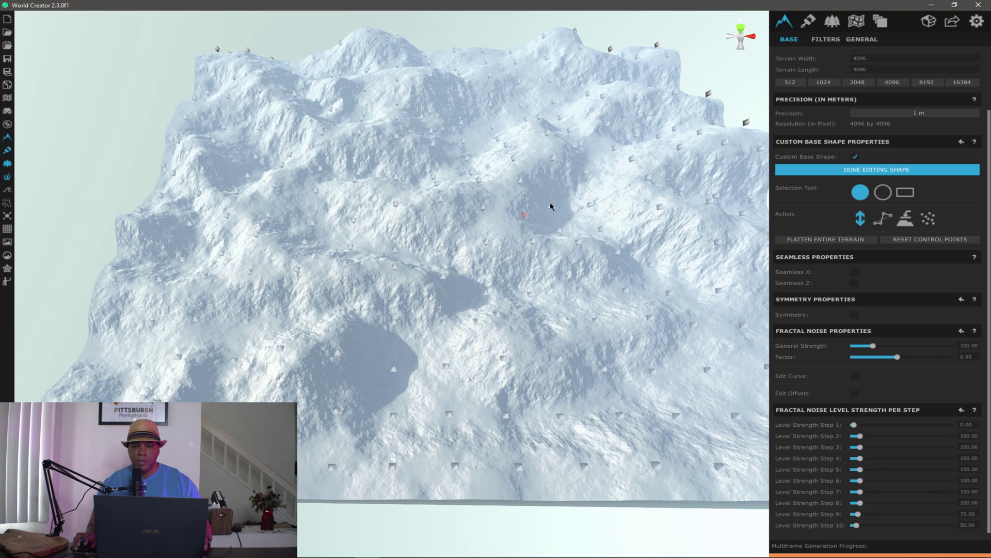
right_drag(559, 235, 437, 192)
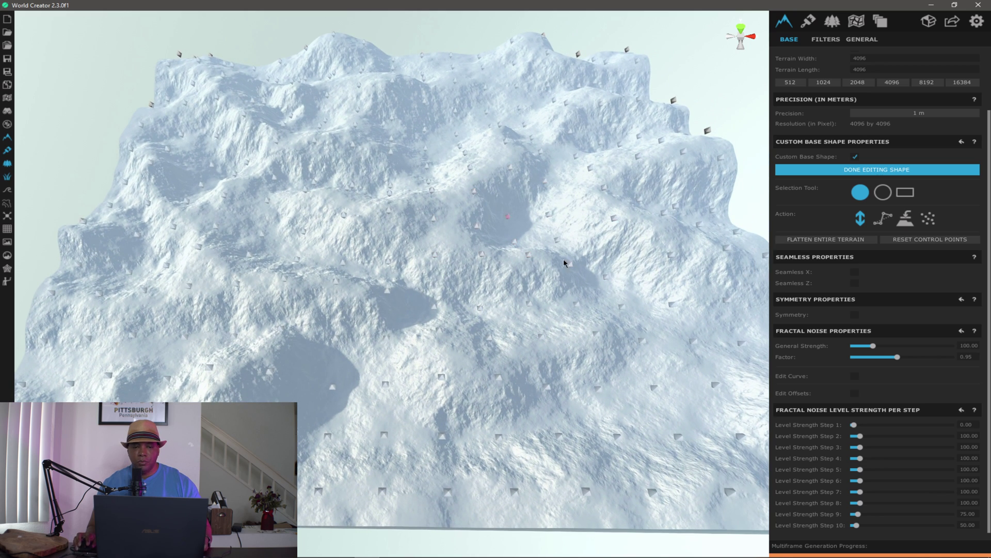
click(681, 276)
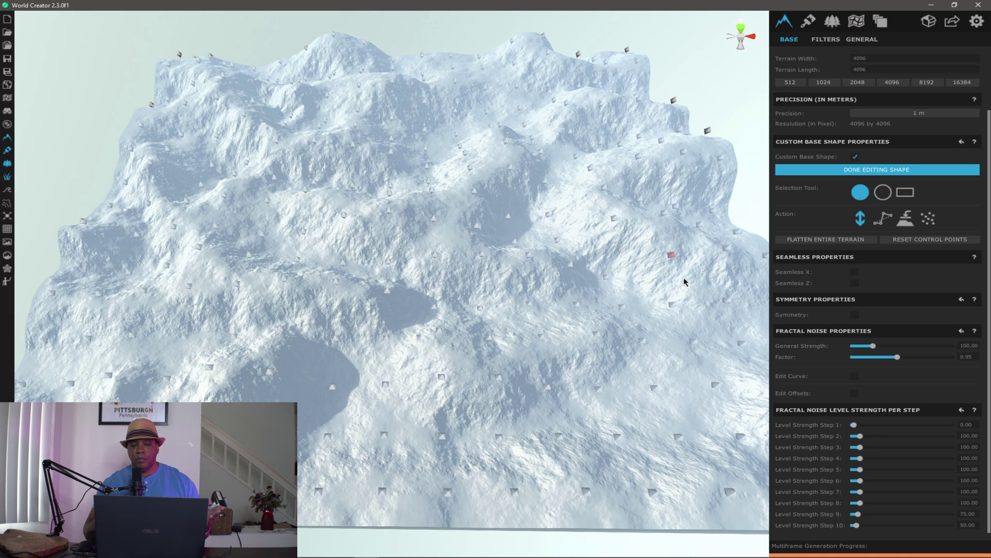
click(585, 284)
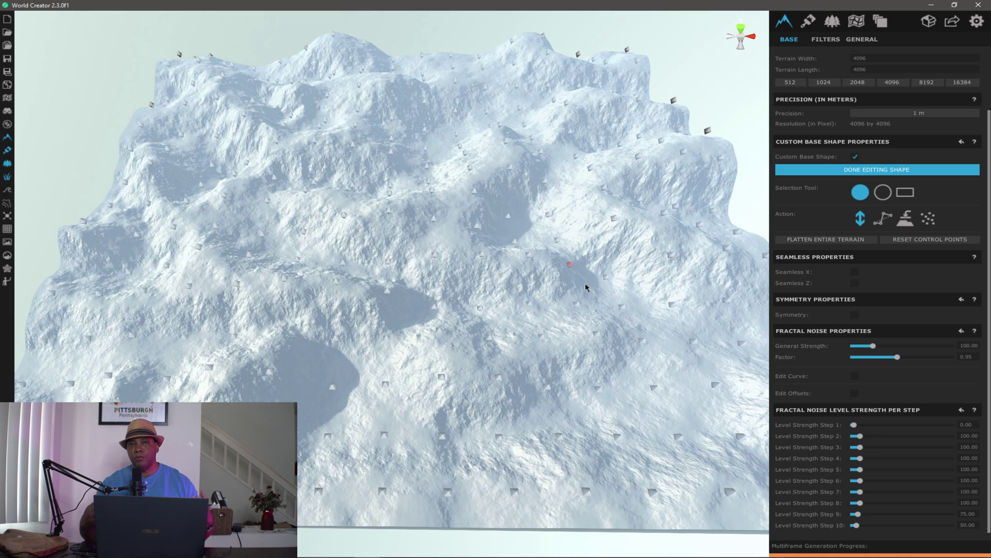
click(526, 298)
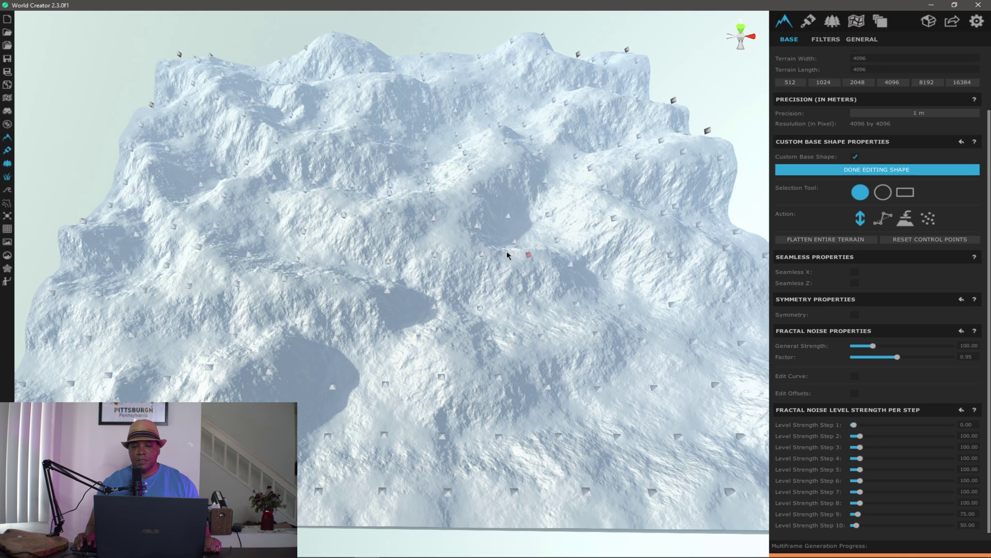
click(617, 263)
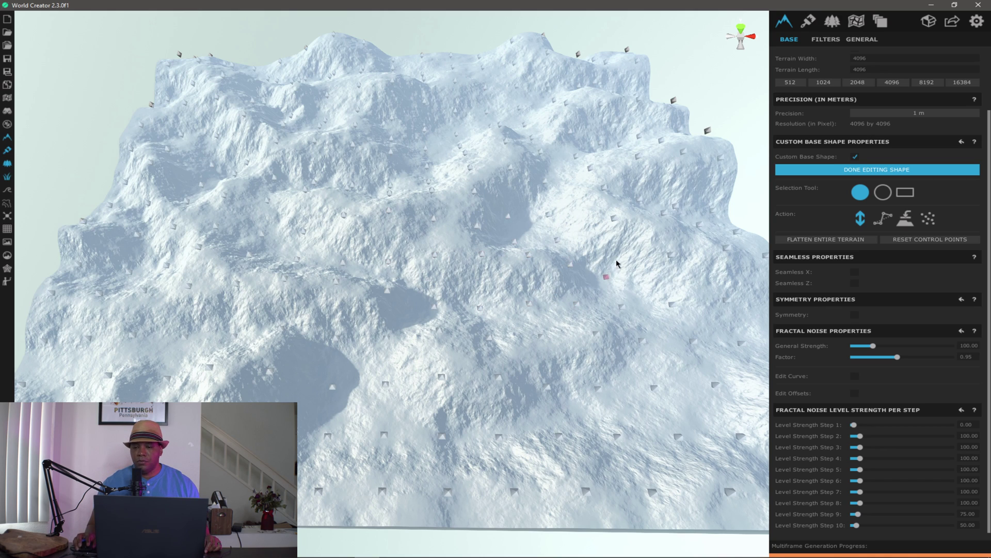
Step: Flatten the entire terrain and finish editing the custom base shape
click(826, 241)
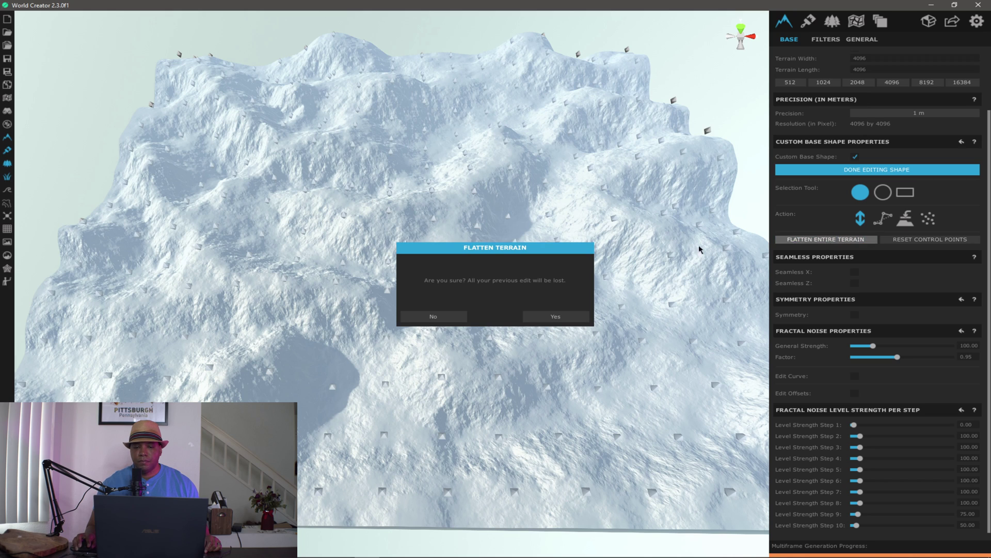
click(563, 320)
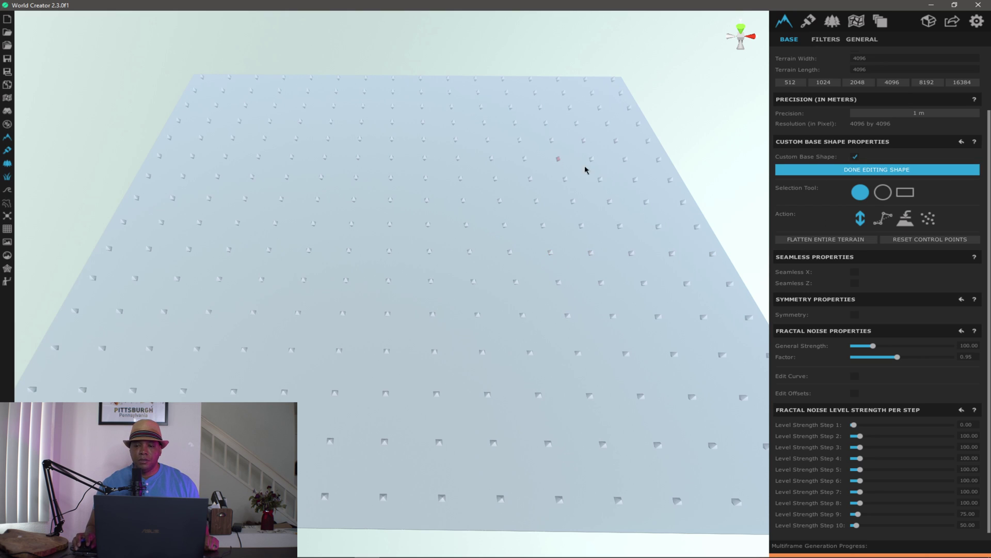
click(883, 171)
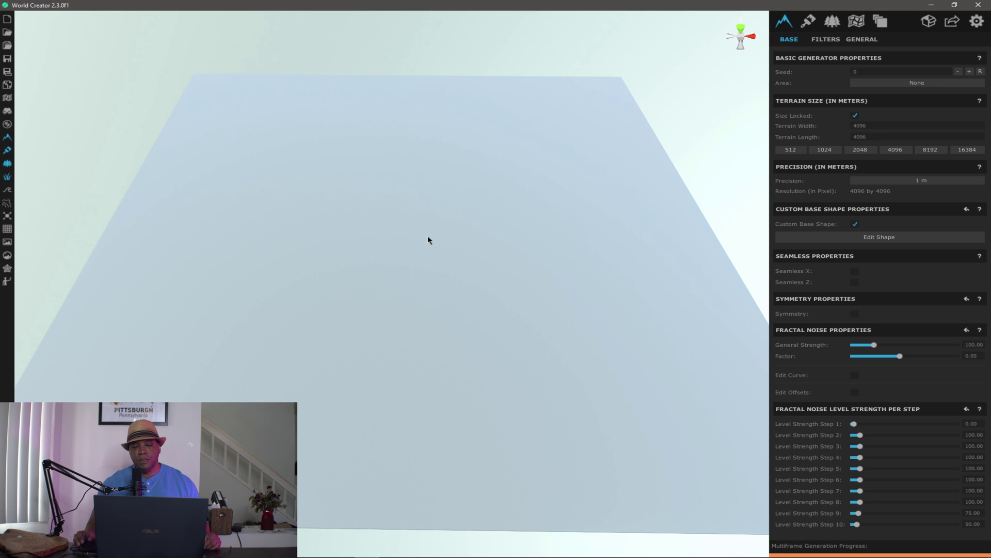
Step: Switch to terrain.party in the browser and look over the North America map and its map view options
click(323, 550)
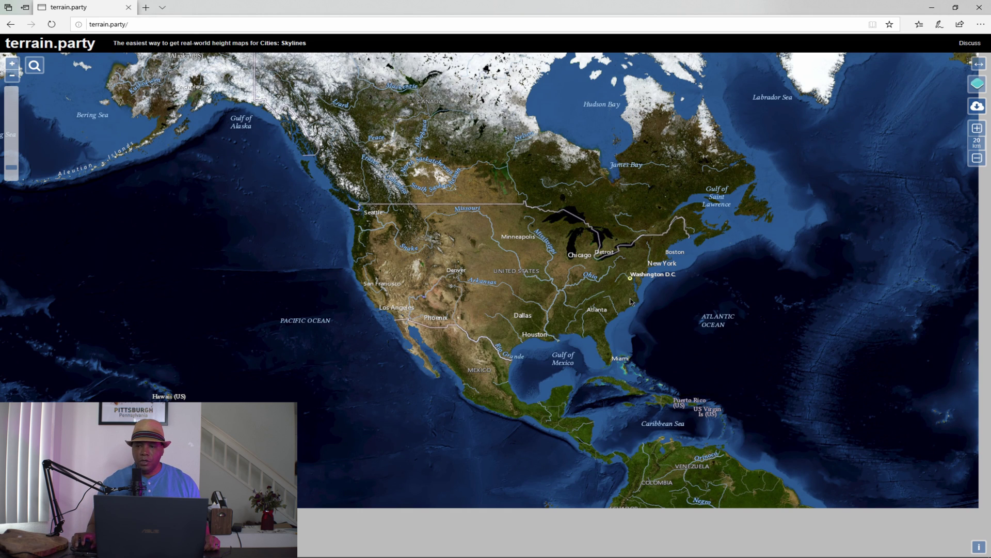
scroll(517, 288, up, 3)
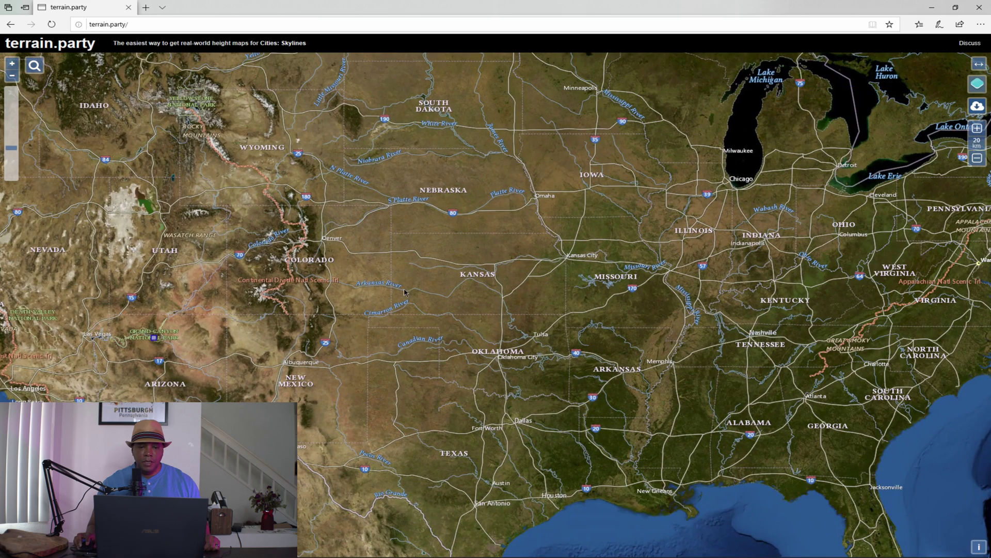
scroll(415, 290, down, 2)
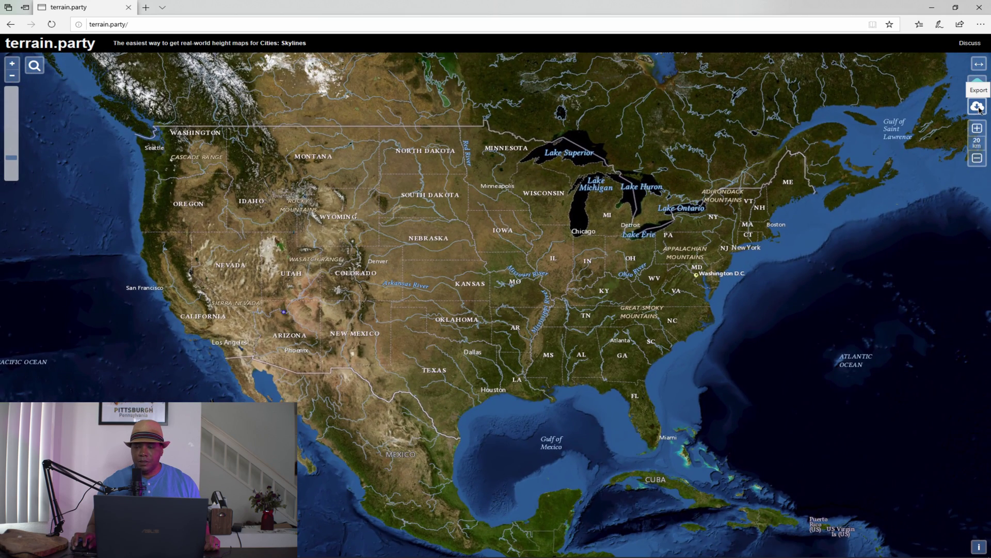
mouse_move(980, 96)
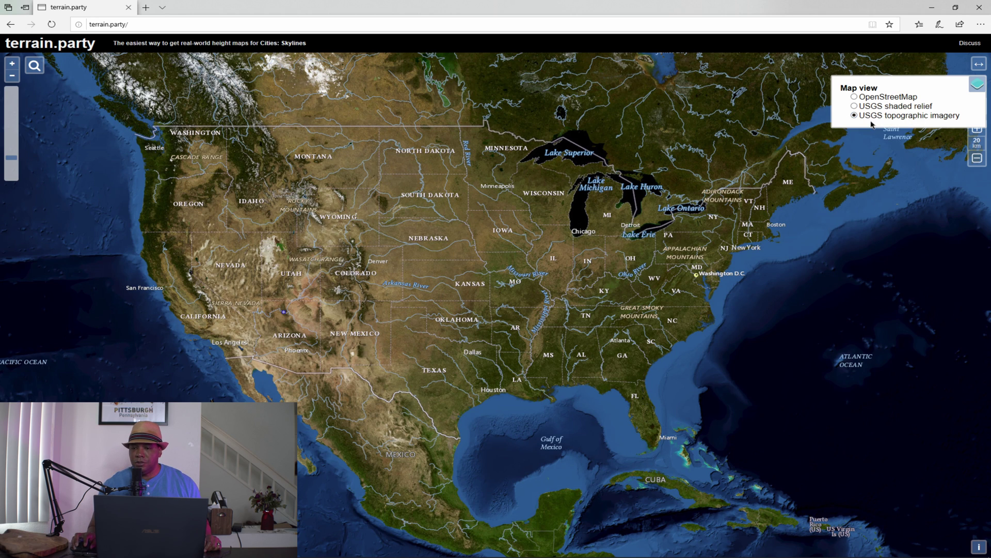
scroll(756, 208, down, 1)
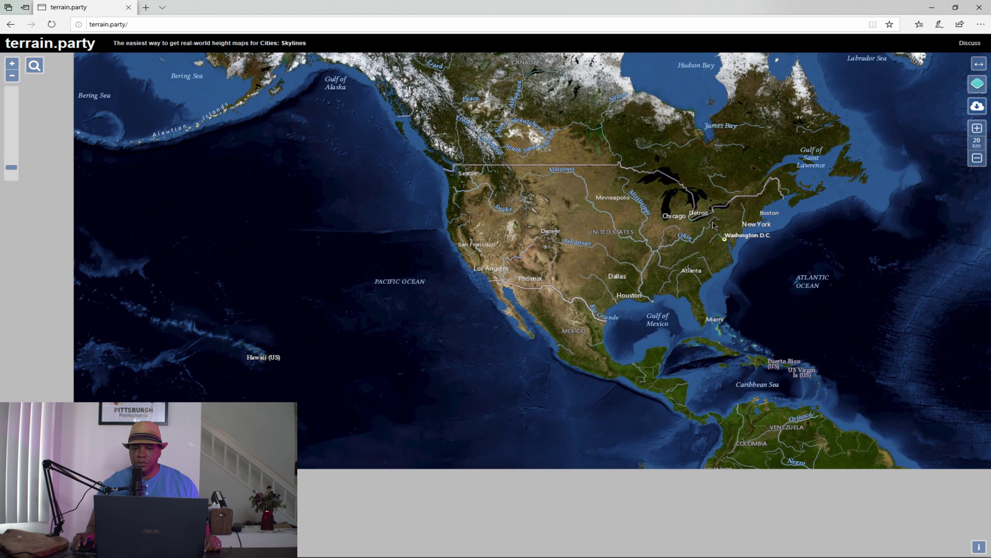
drag(713, 219, 643, 276)
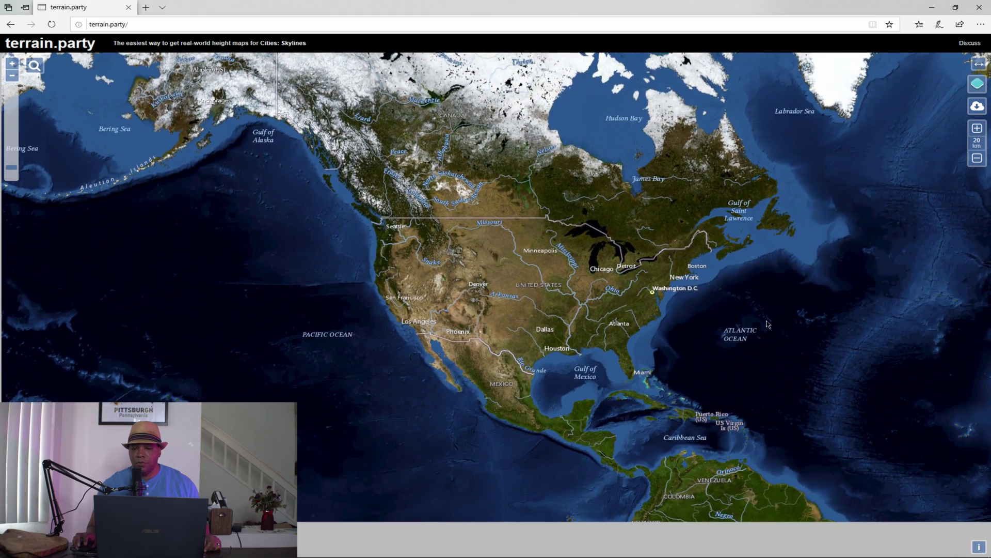
scroll(570, 302, up, 3)
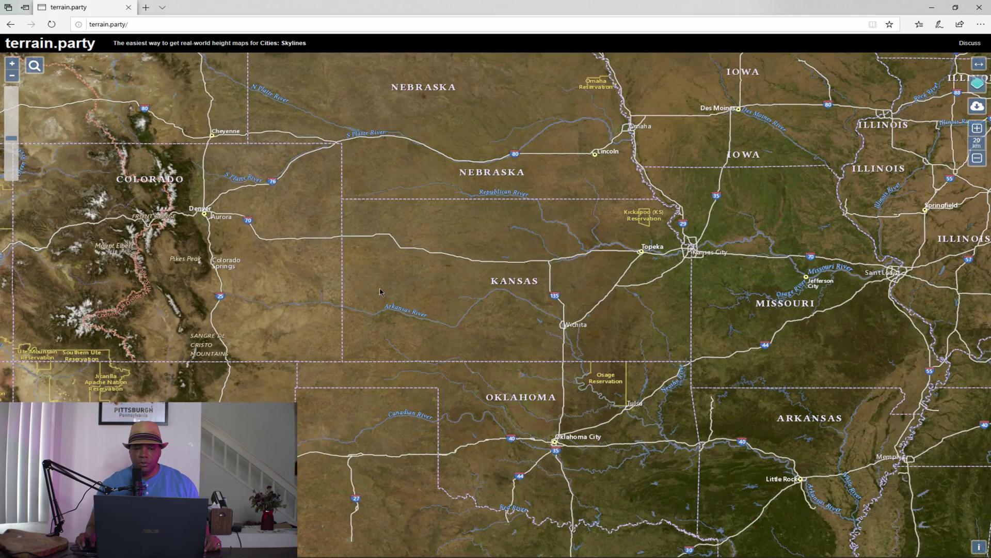
Step: Locate Grand Canyon National Park in Arizona on the map, around the selection square
drag(379, 287, 751, 236)
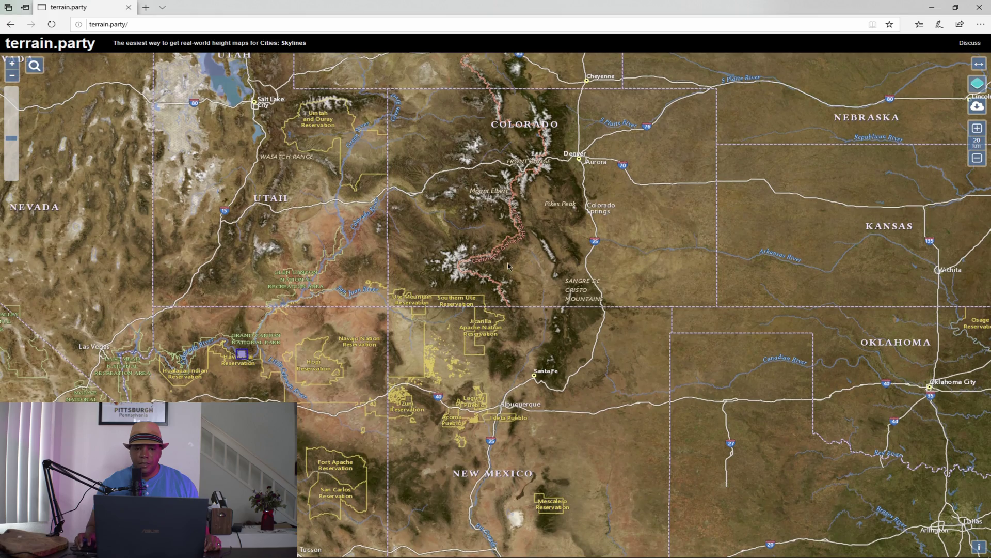
drag(251, 319, 514, 183)
scroll(529, 224, up, 2)
scroll(530, 223, up, 1)
drag(513, 143, 909, 304)
scroll(589, 288, up, 1)
scroll(588, 283, up, 1)
scroll(650, 311, up, 2)
scroll(760, 296, down, 1)
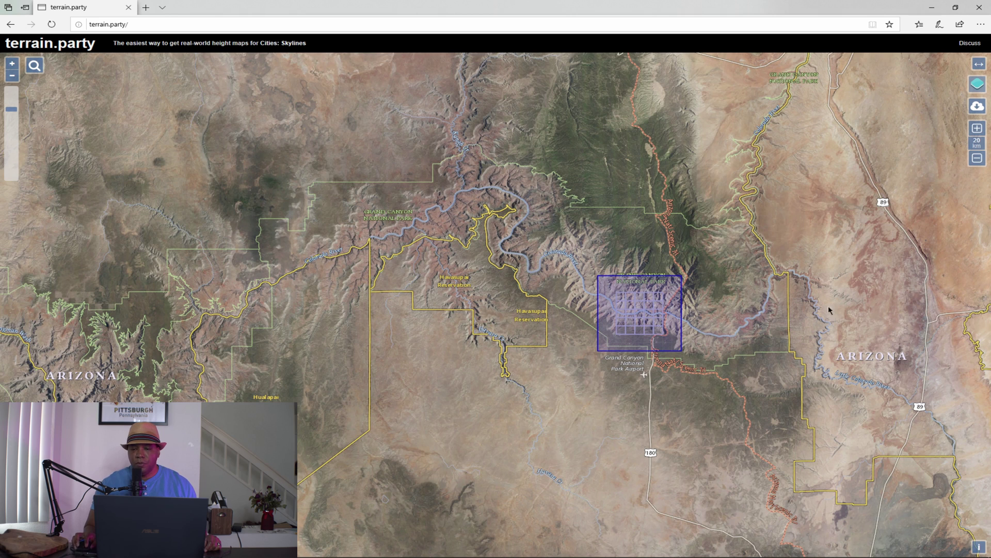
drag(820, 309, 635, 298)
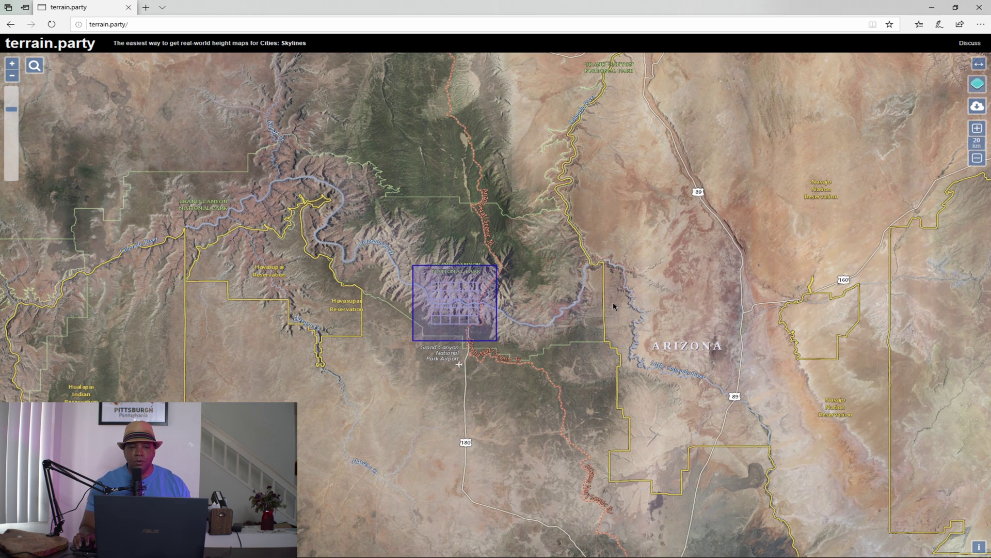
Step: Position the 20 km selection square over the Grand Canyon around Grand Canyon Village
drag(465, 304, 461, 299)
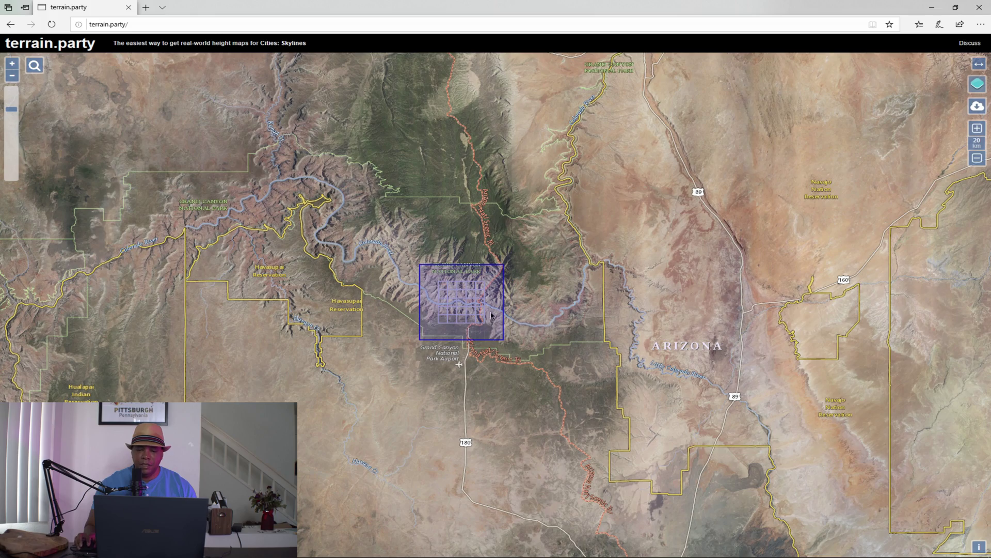
scroll(572, 340, up, 1)
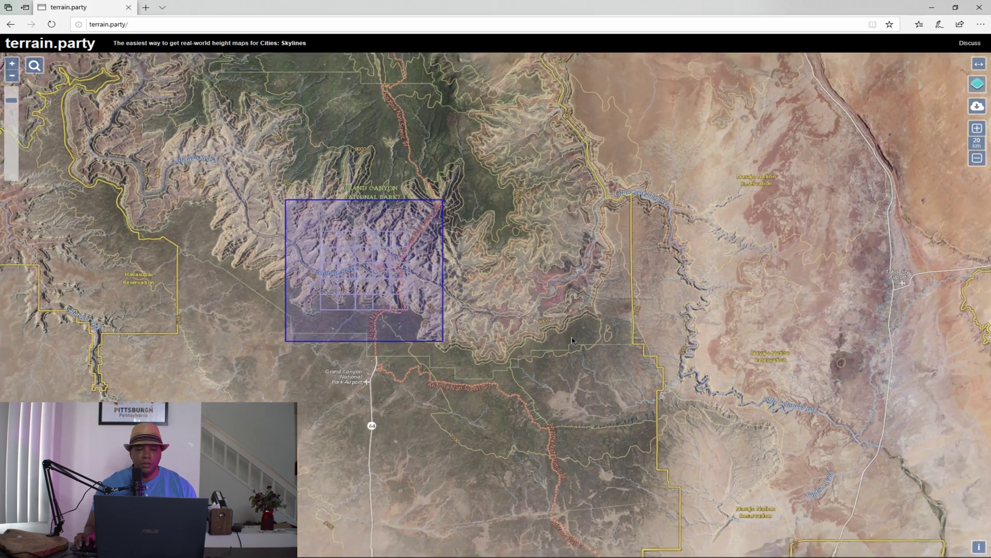
drag(528, 281, 689, 327)
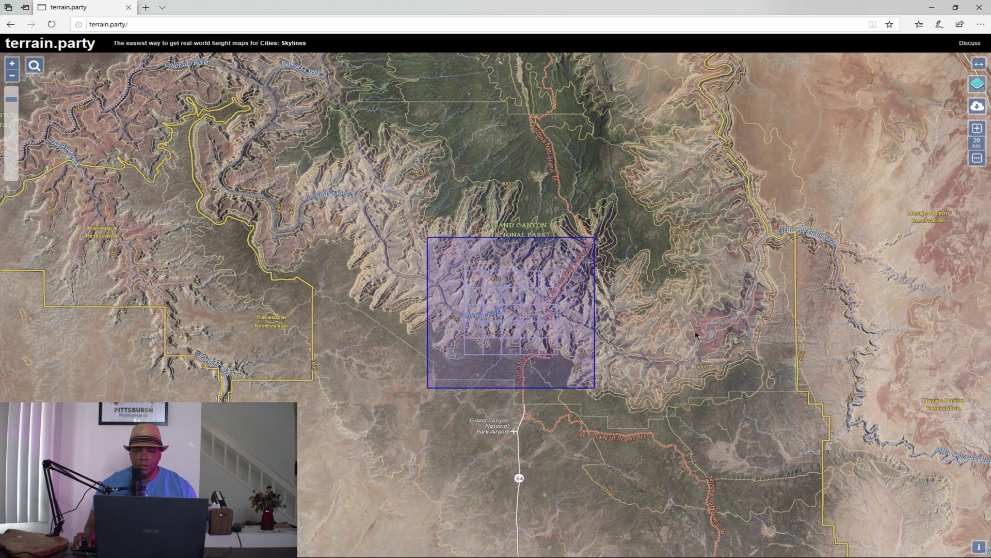
drag(526, 324, 656, 326)
scroll(739, 299, up, 1)
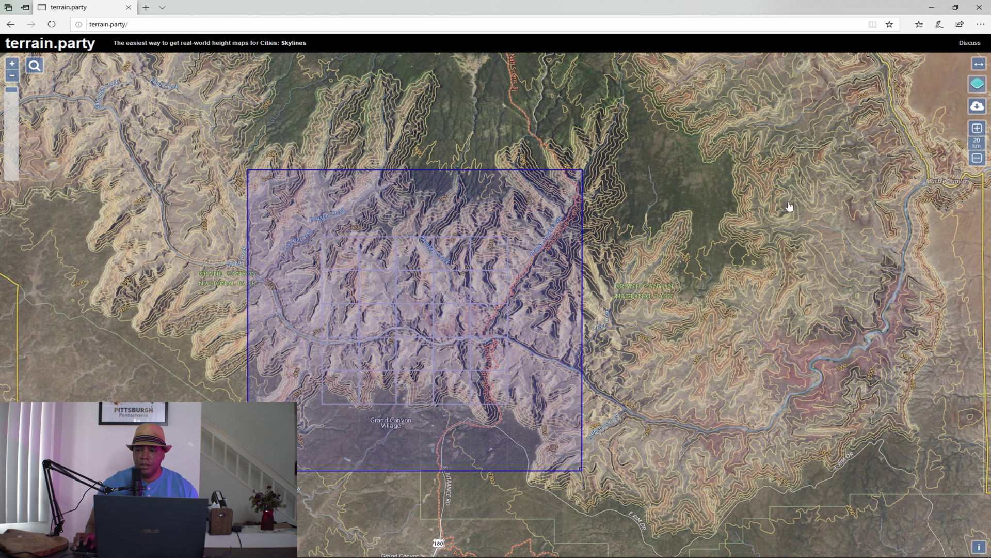
Step: Export the height maps of the selected area under the name Grand and save the Grand terrain.zip download
click(976, 108)
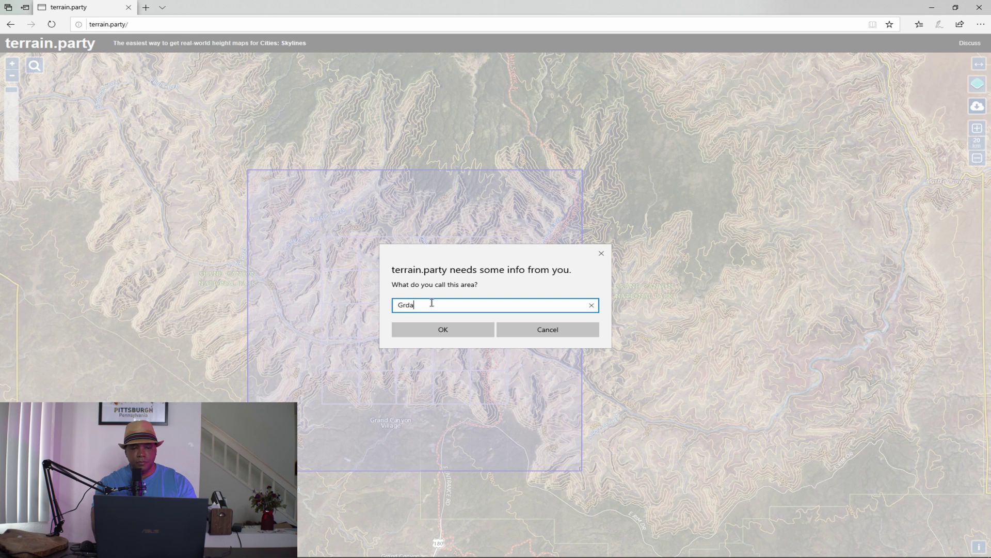
text(Grand)
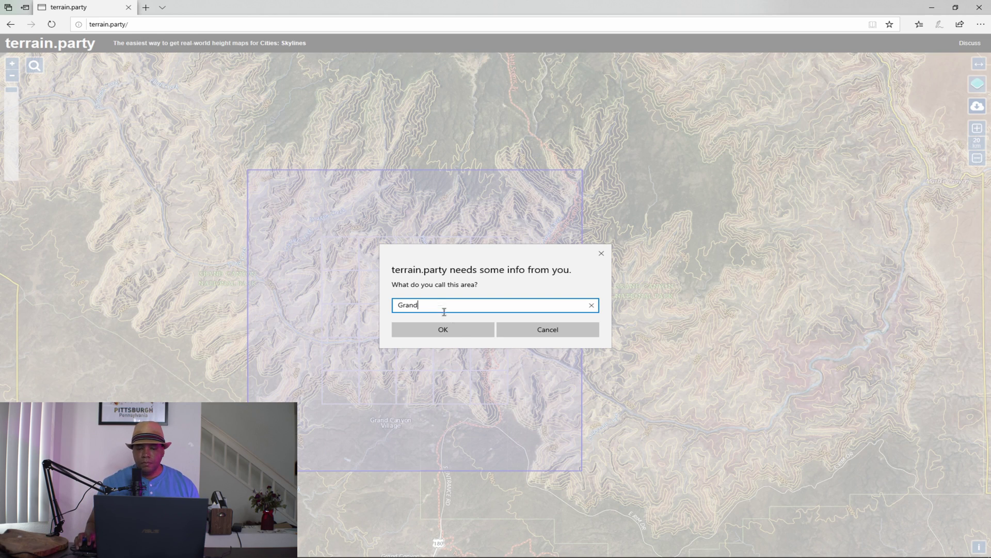
click(458, 328)
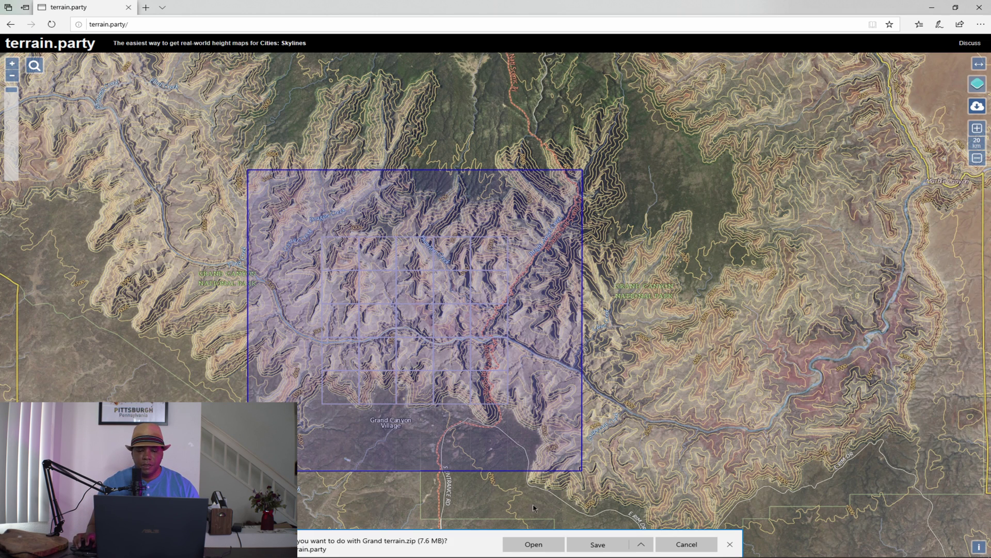
click(605, 549)
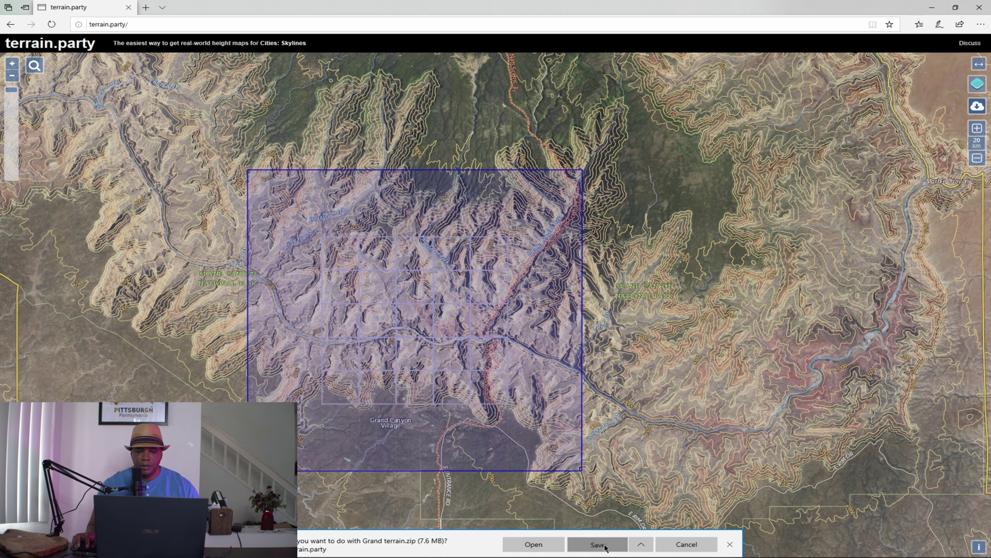
Step: Open the Downloads folder and extract all files from the Grand terrain archive there
click(619, 546)
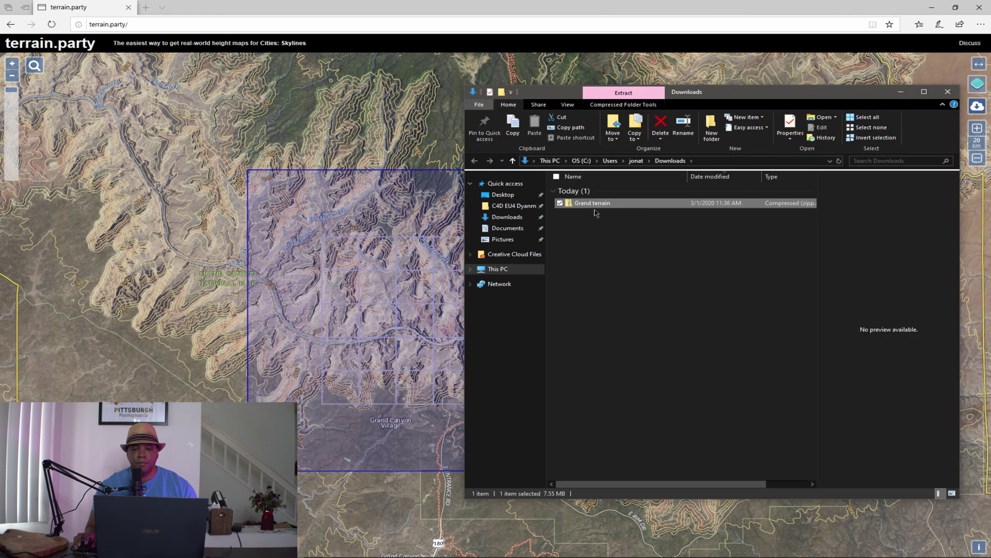
right_click(601, 206)
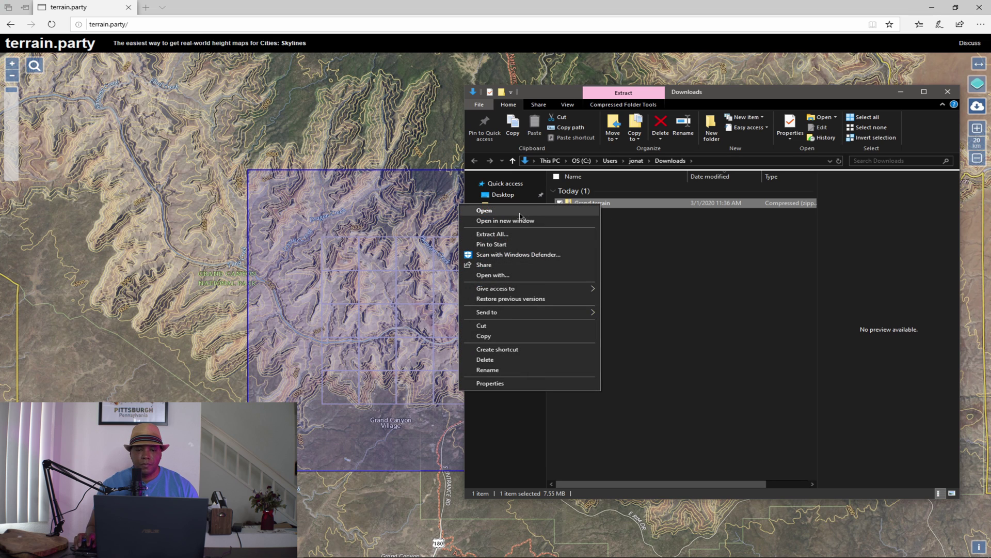
click(568, 237)
click(589, 372)
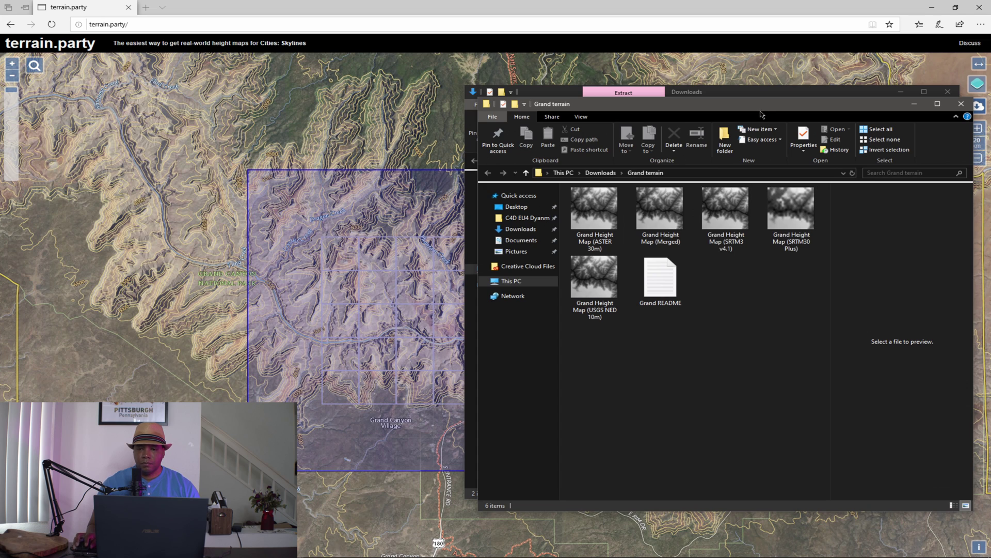
Step: Compare the ASTER, SRTM3, SRTM30 Plus and Merged height maps in the photo viewer, and select the Merged file in the Grand terrain folder
drag(762, 113, 485, 117)
click(948, 91)
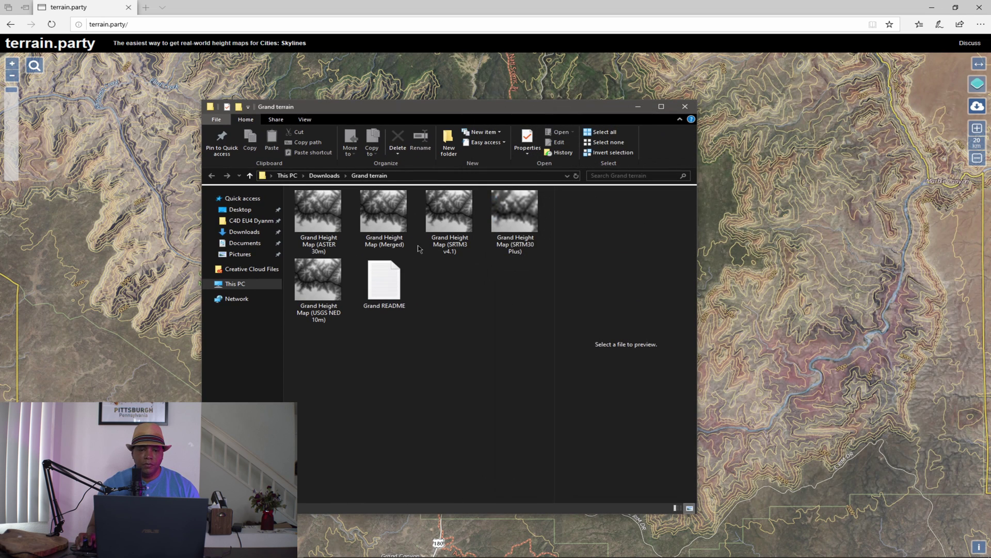
click(335, 218)
double_click(334, 217)
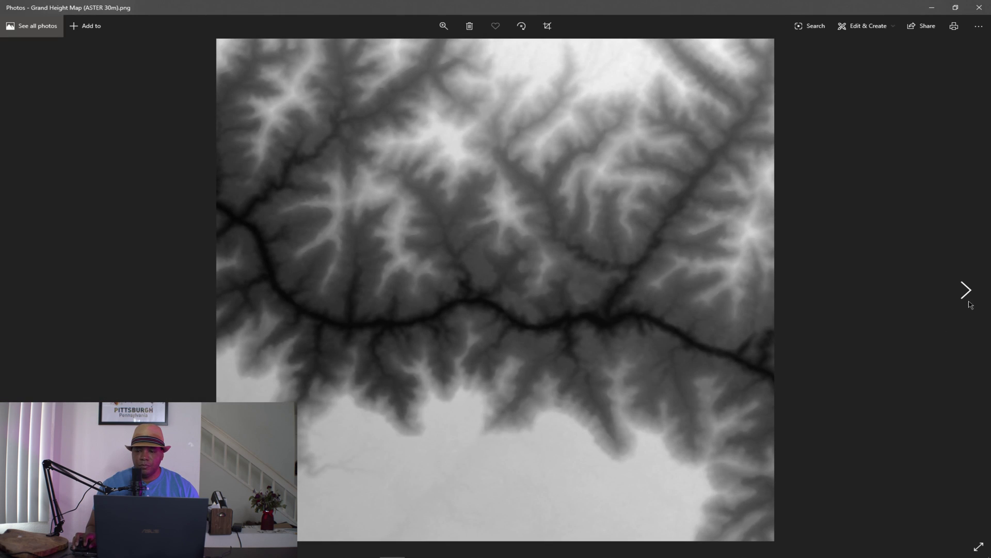
click(968, 300)
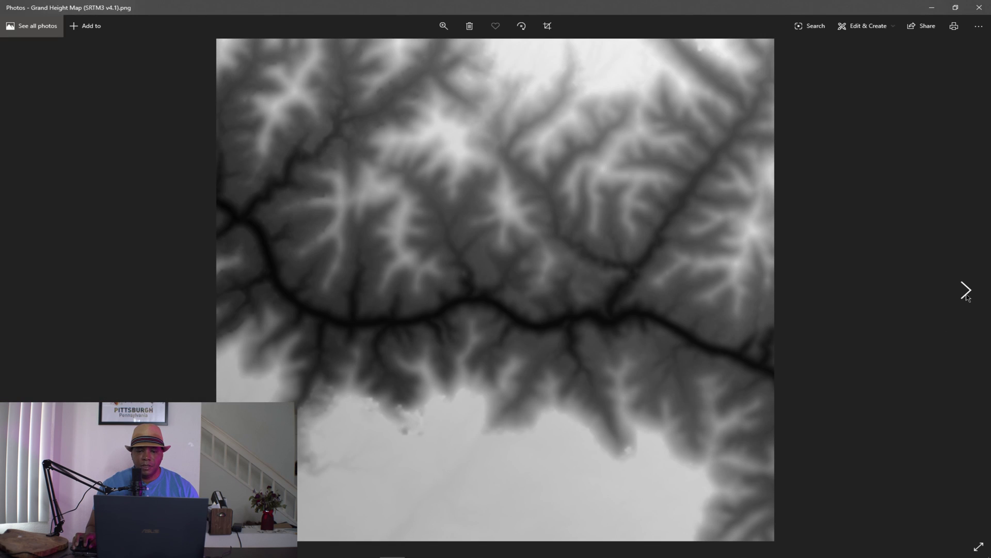
click(966, 292)
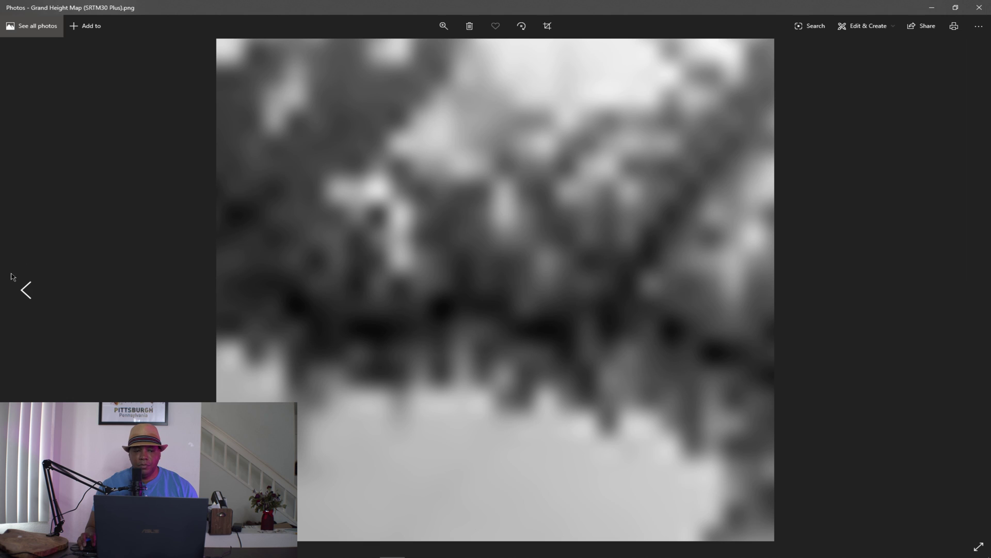
click(26, 290)
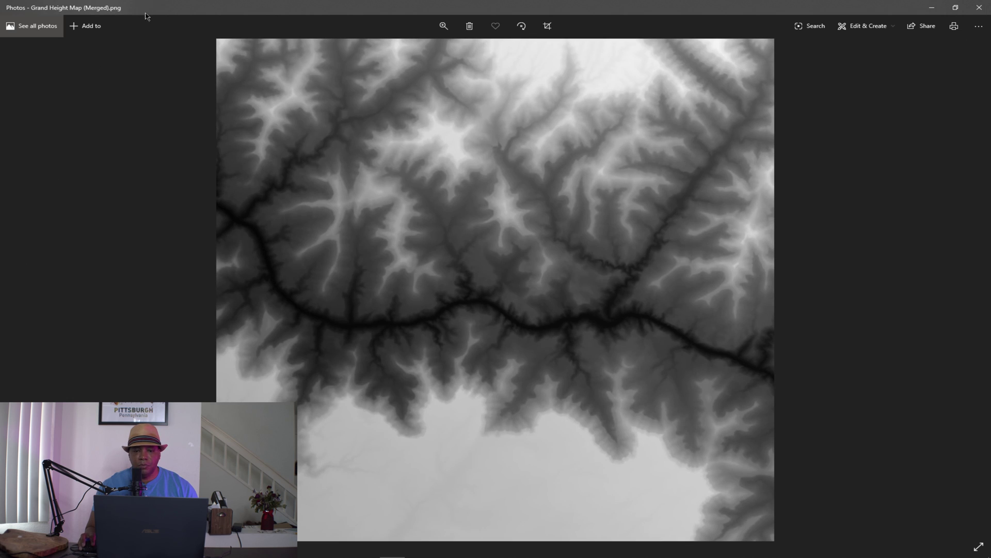
click(932, 8)
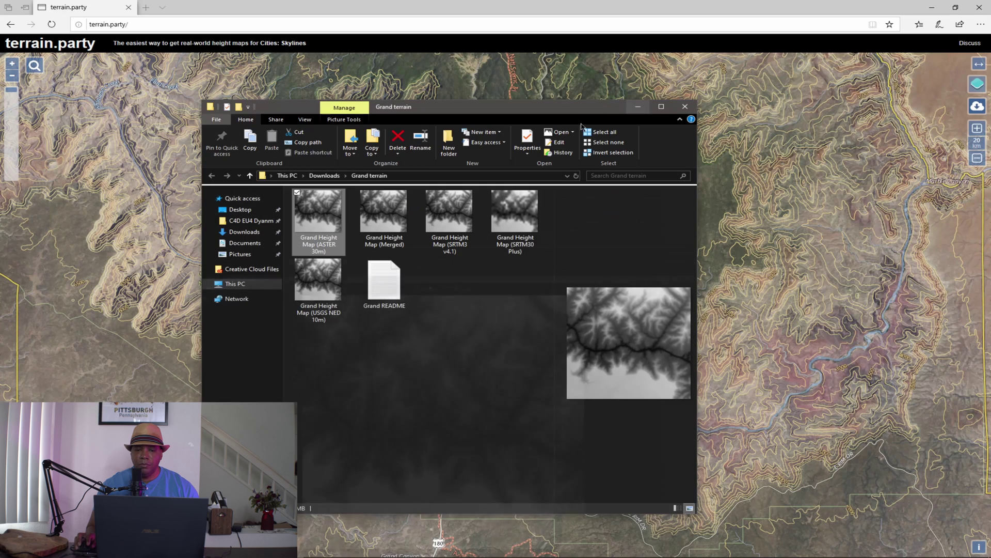
click(391, 217)
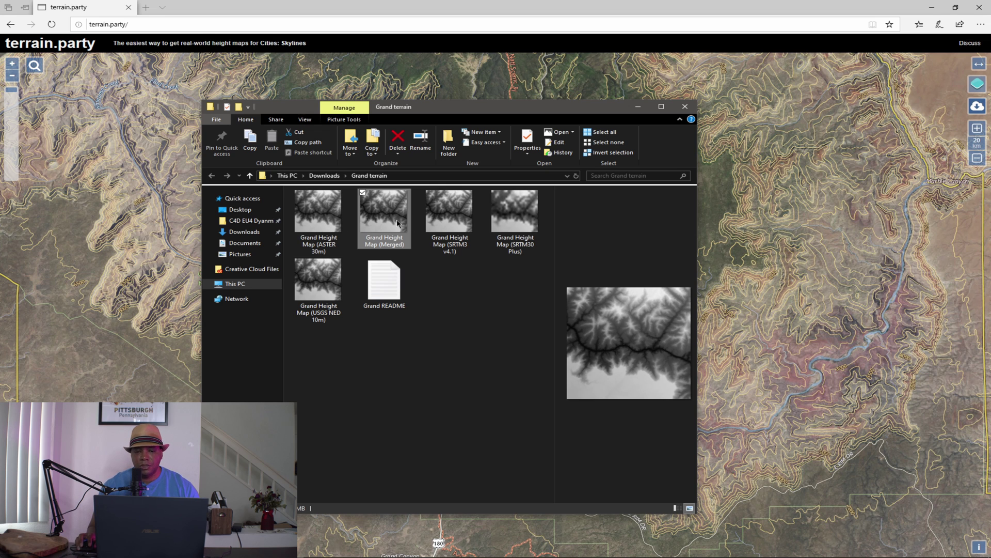
Step: Switch to World Creator and add a new area fitted to the full terrain size
click(932, 7)
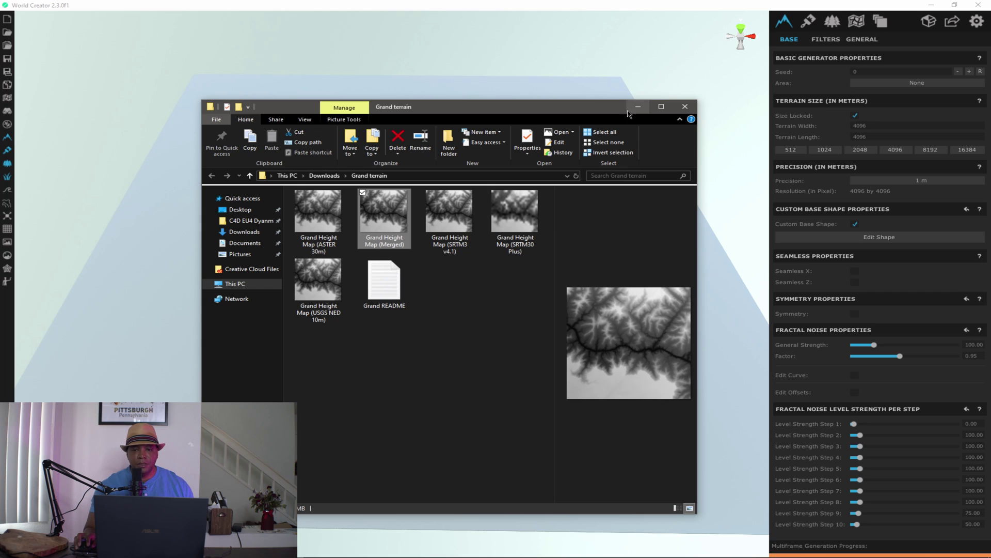
click(637, 106)
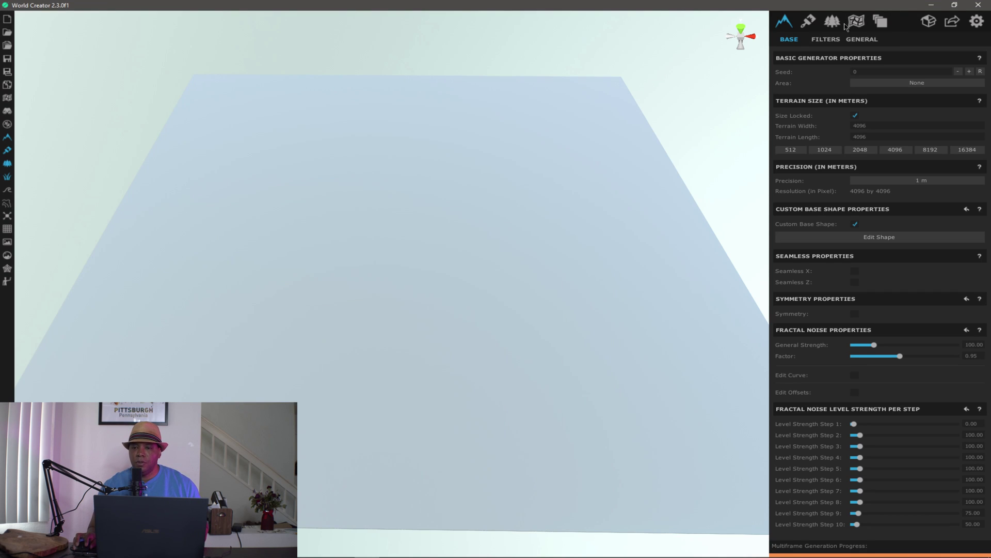
click(857, 21)
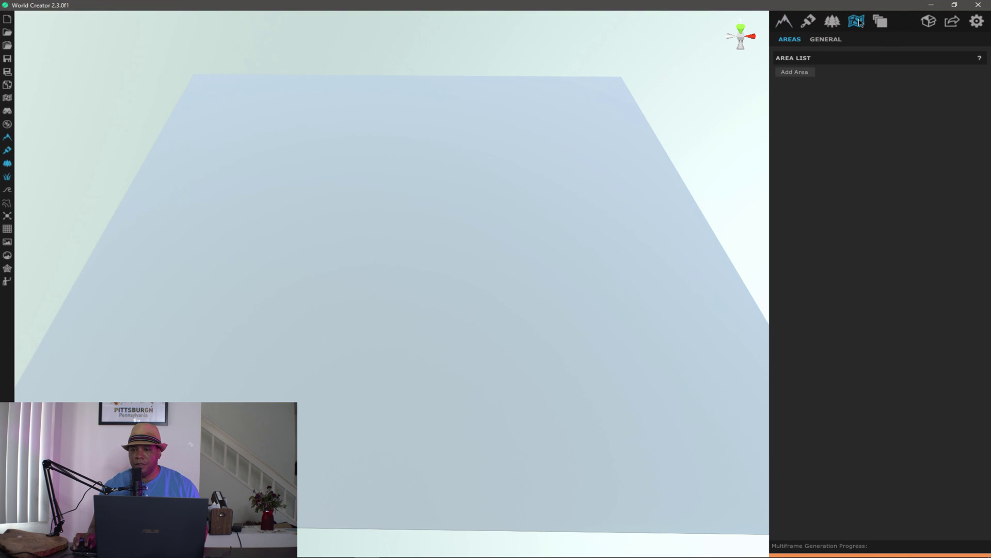
click(799, 77)
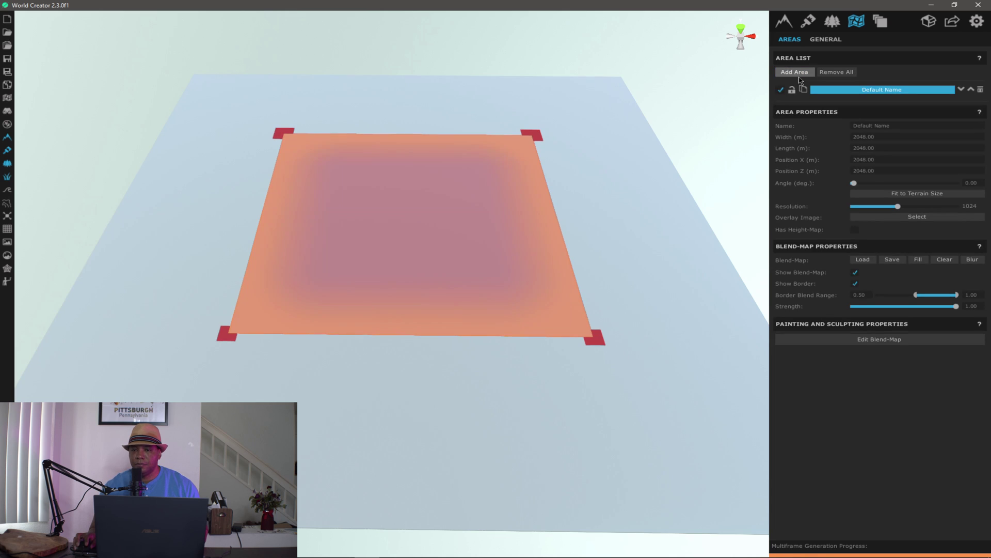
click(907, 194)
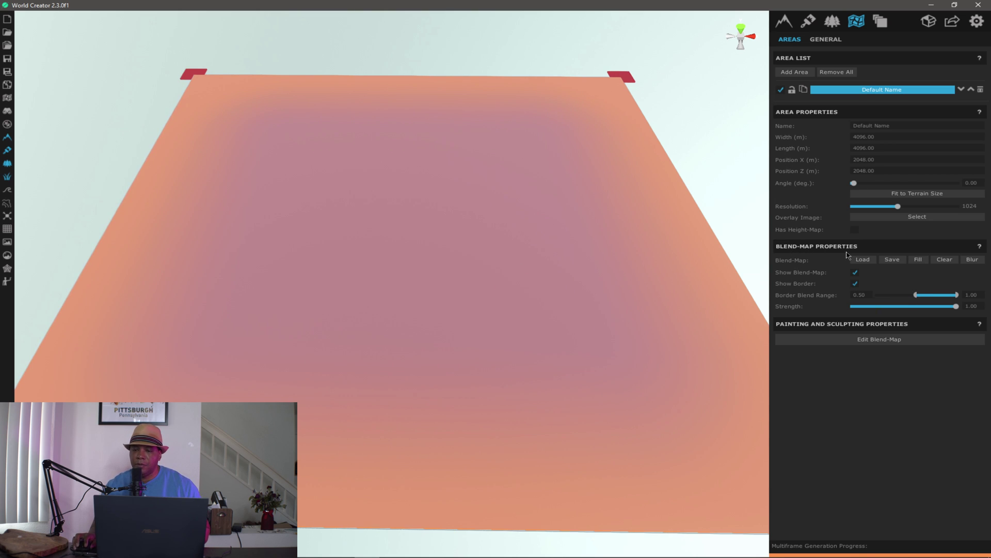
Step: Raise the lower limit of the area's blend-map Border Blend Range to 1.00 so the blend map covers the terrain edge to edge
drag(915, 299, 969, 301)
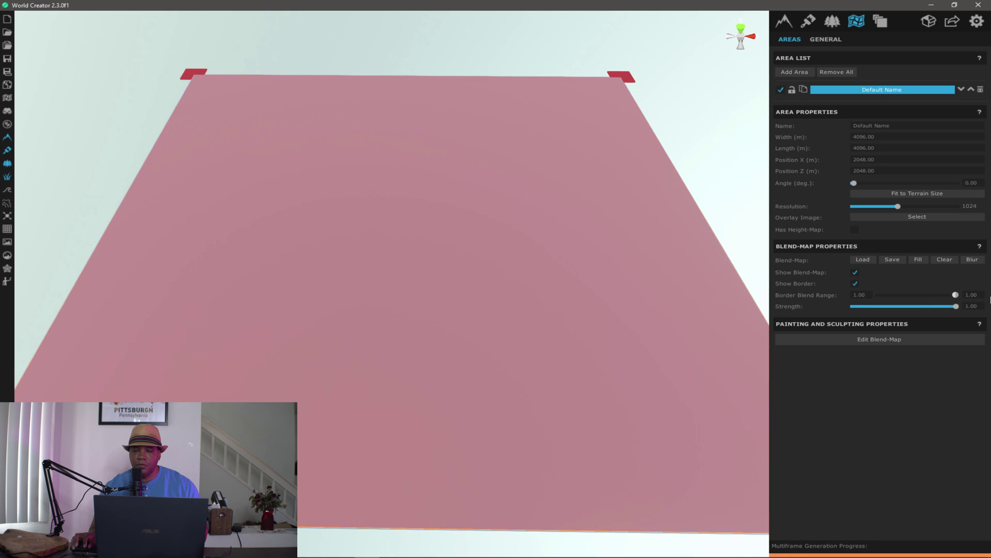
drag(955, 298, 931, 304)
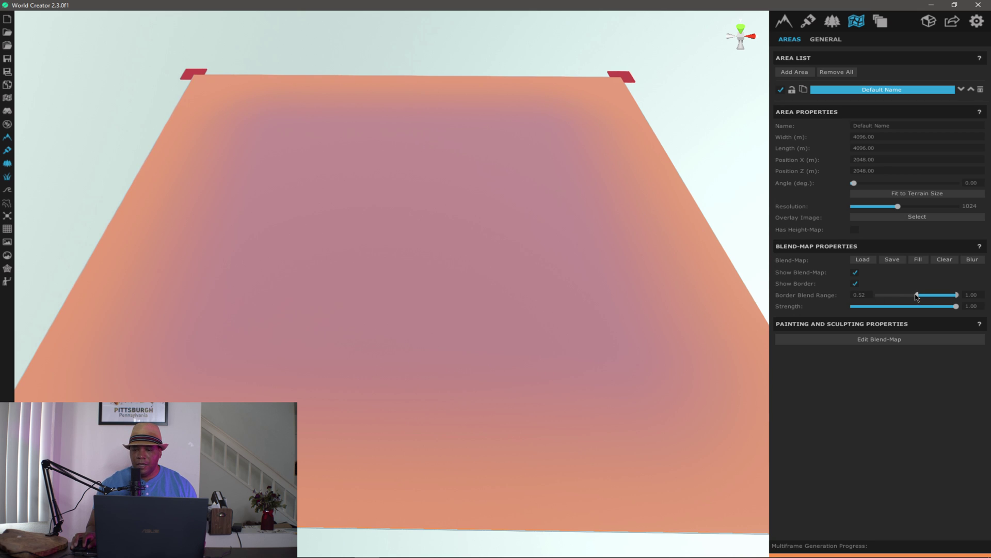
drag(917, 296, 956, 295)
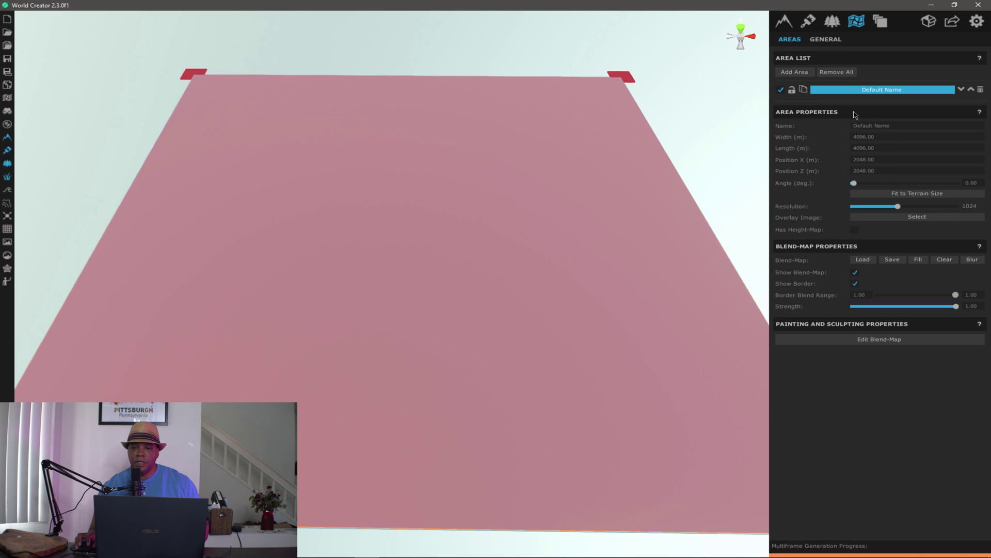
Step: Enable a height map for the area and load Grand Height Map (Merged) from the Grand terrain folder in Downloads
click(855, 231)
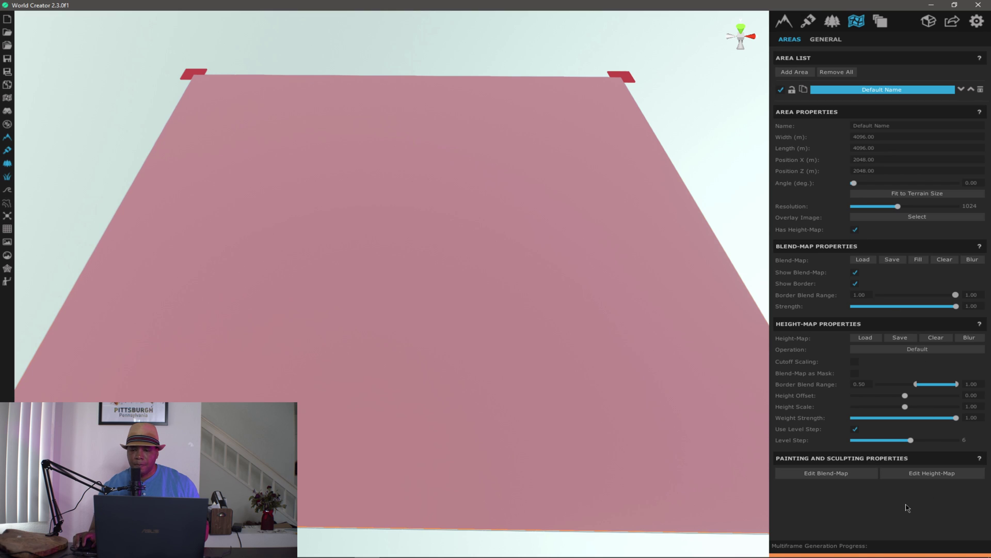
click(872, 339)
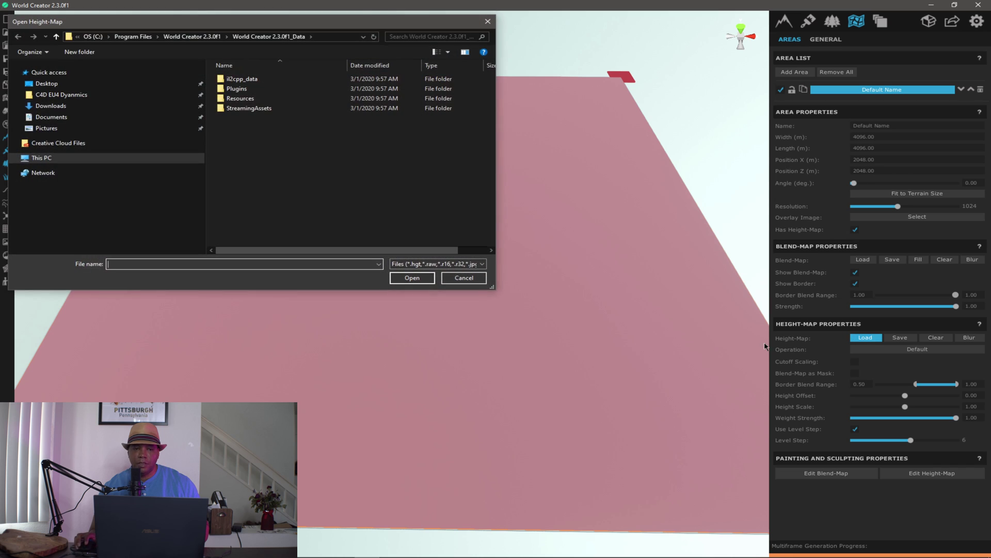
click(51, 106)
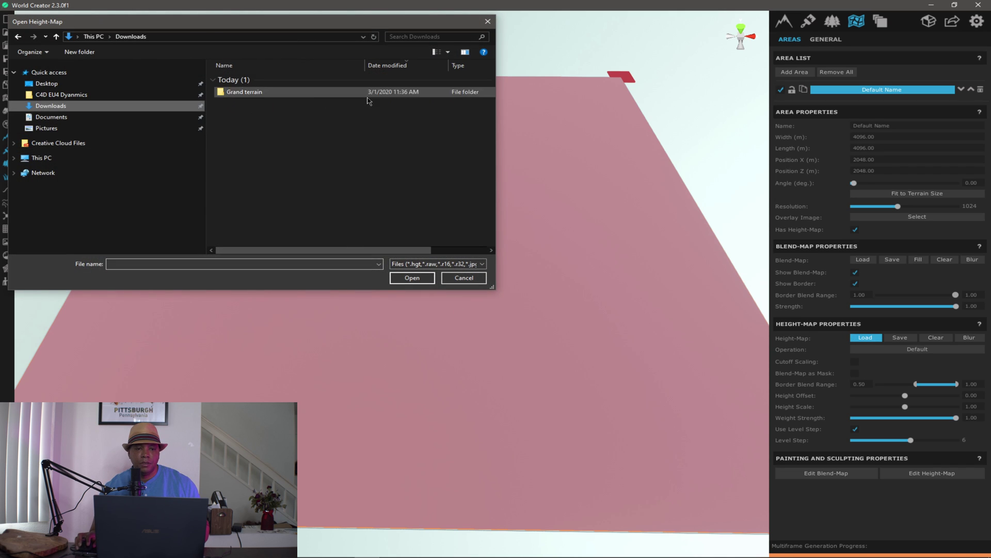
double_click(362, 92)
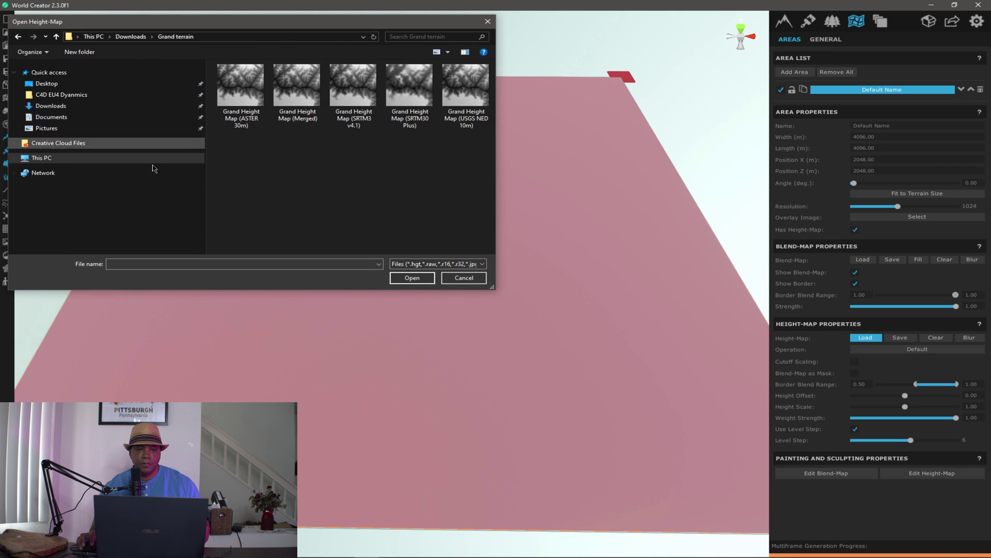
click(300, 87)
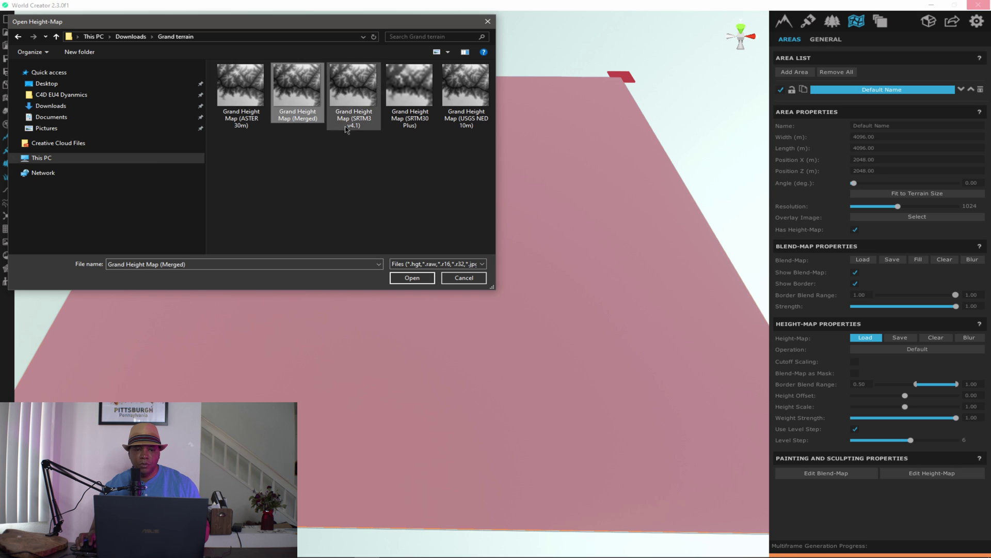
click(412, 276)
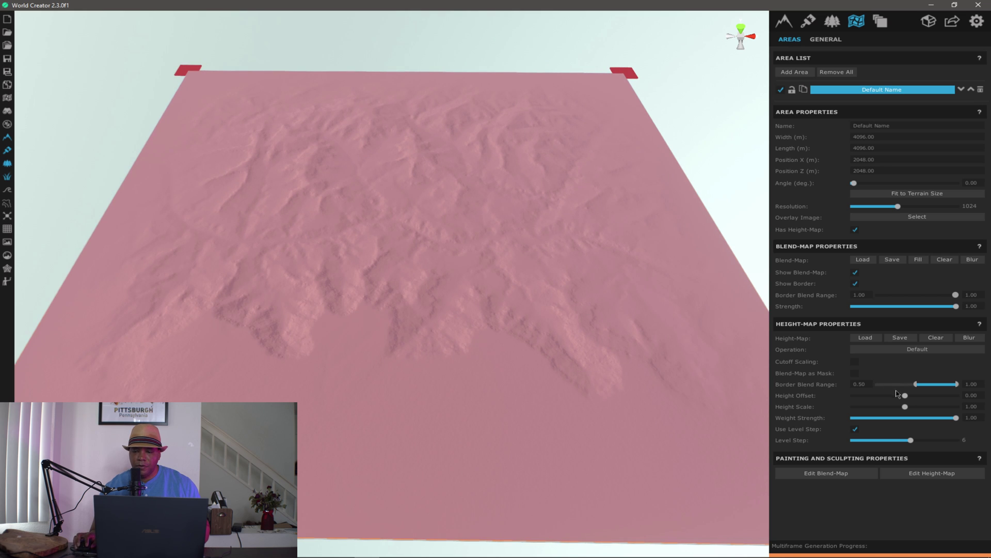
Step: Set the lower limit of the height map's Border Blend Range to 1.00 and its Height Scale to about 6.71
drag(916, 384, 985, 390)
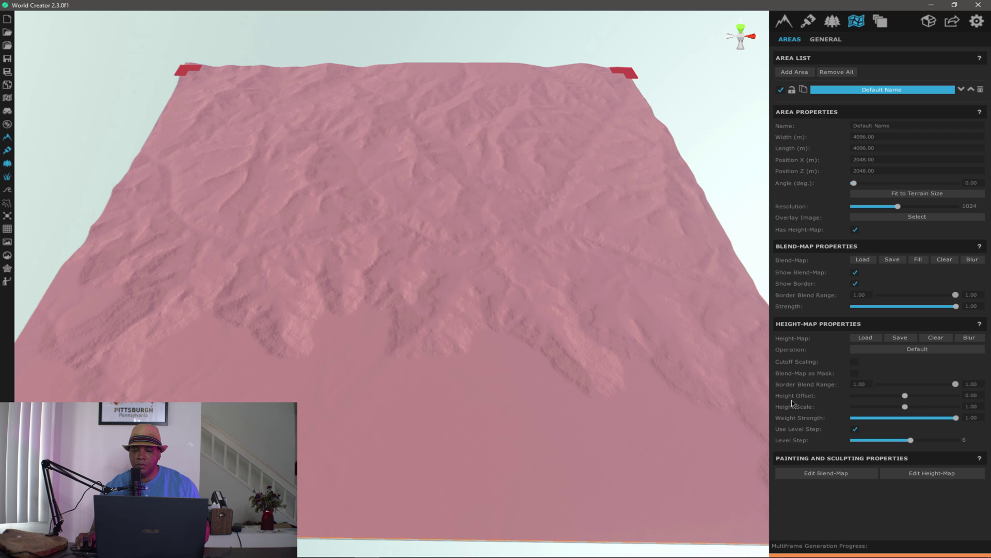
drag(905, 407, 946, 408)
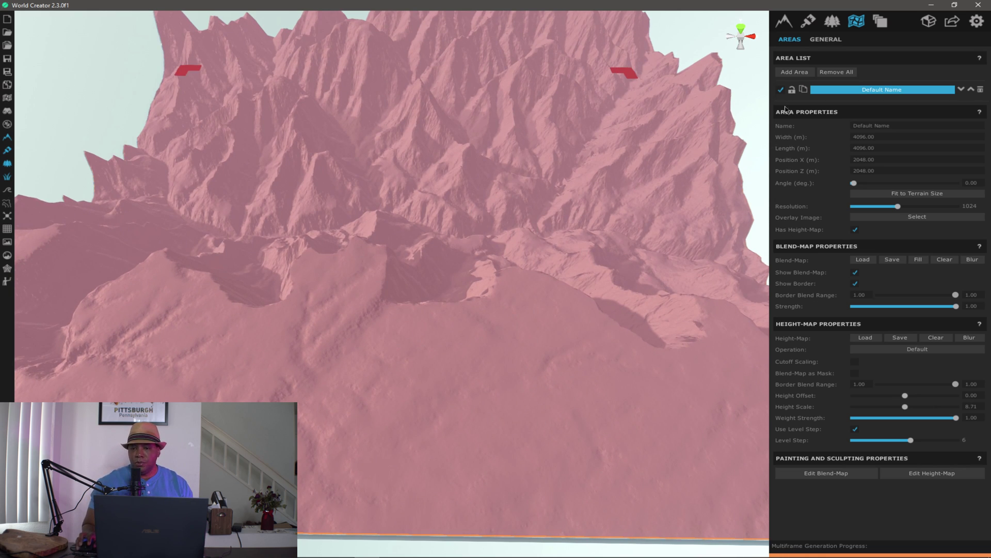
Step: Lock the area and inspect the canyon terrain from several angles
click(792, 91)
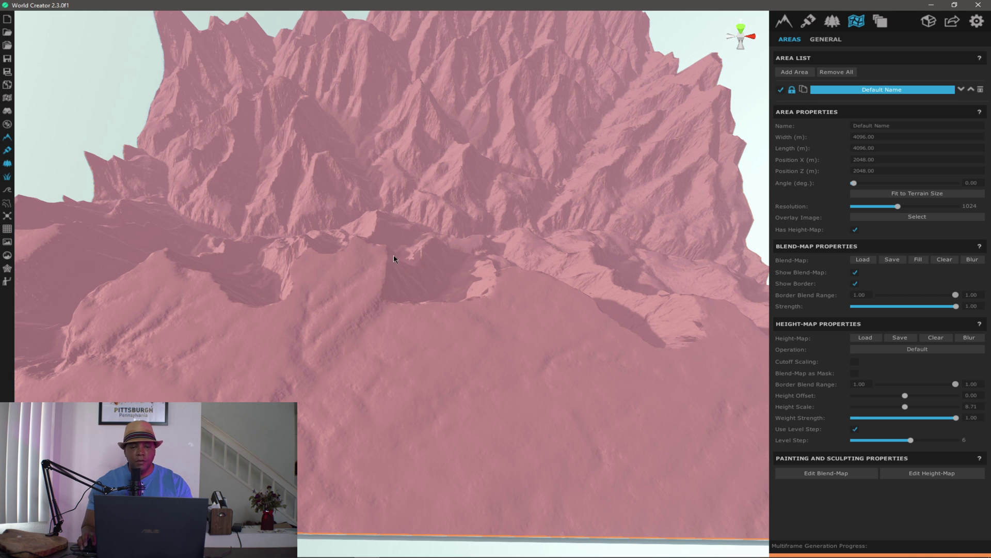
right_drag(421, 254, 525, 246)
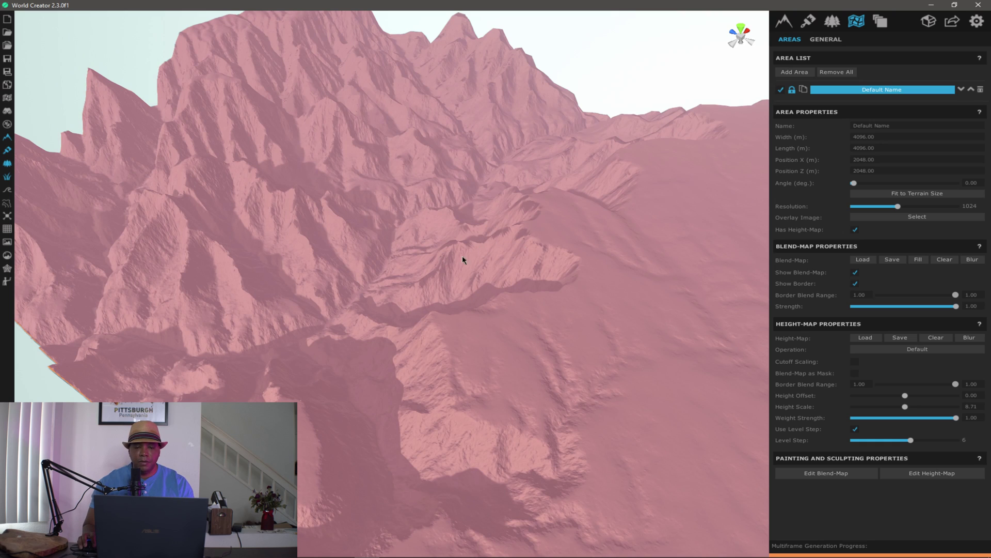
right_drag(473, 249, 424, 270)
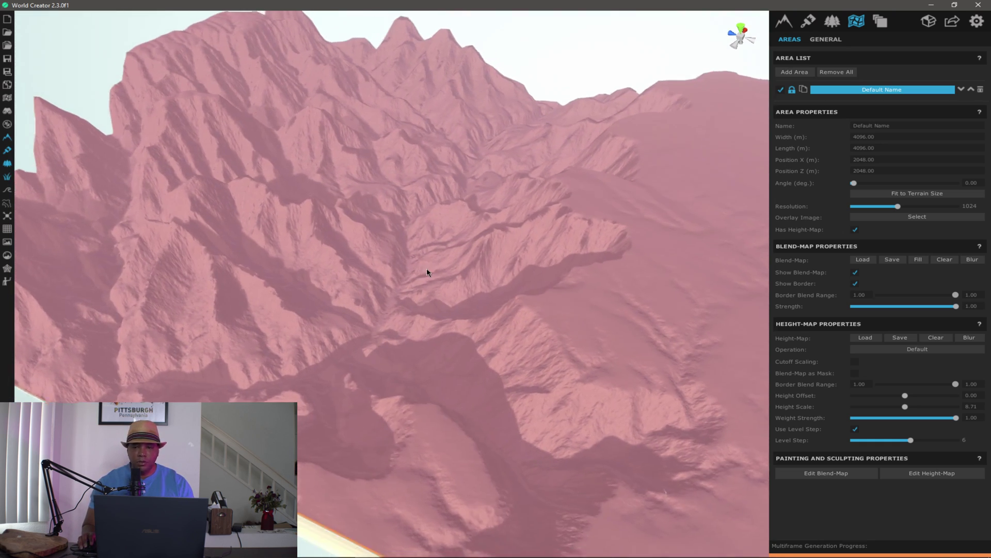
right_drag(398, 305, 419, 326)
scroll(422, 294, up, 3)
scroll(350, 321, down, 4)
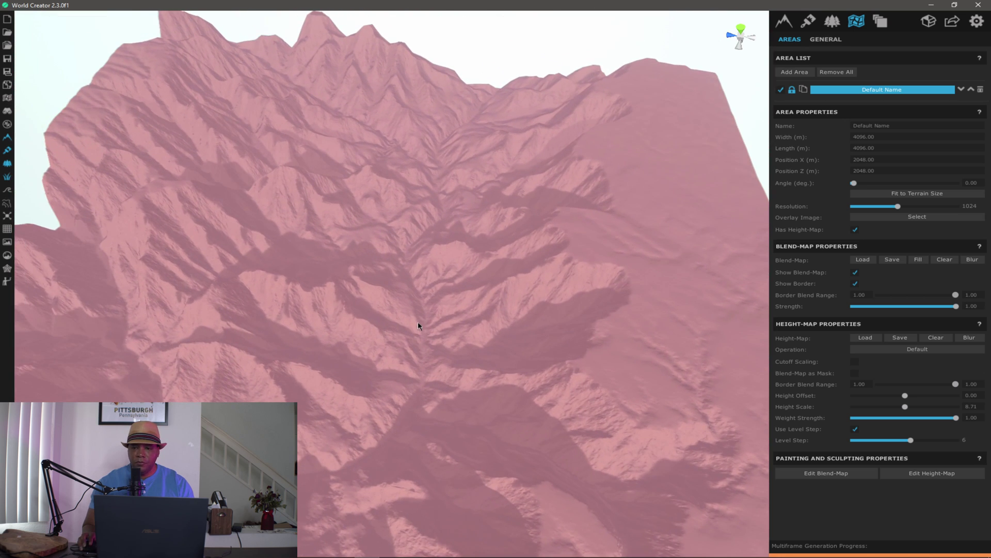
Step: Create a new terrain filter layer and choose the Canyon Smooth filter from the Canyon category for it
click(784, 21)
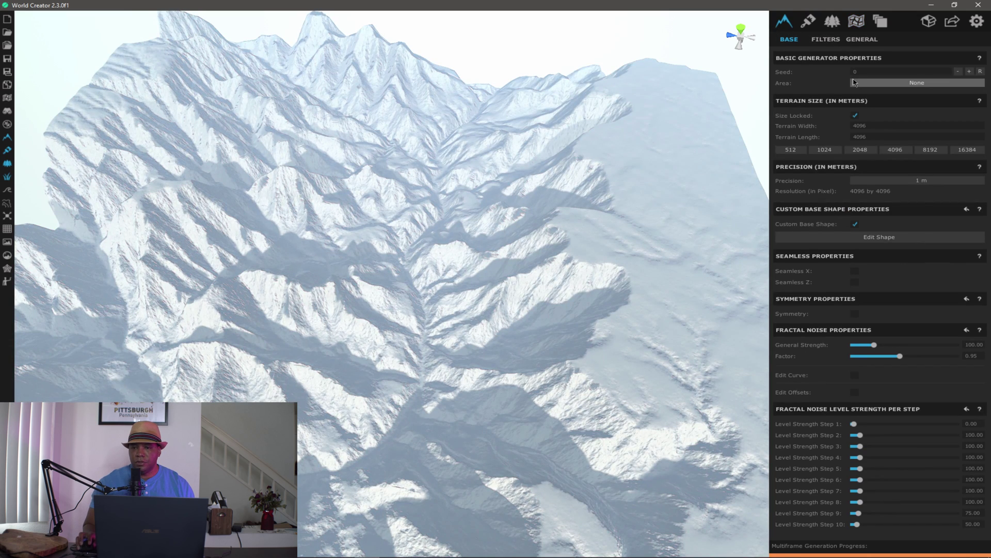
click(832, 39)
click(806, 74)
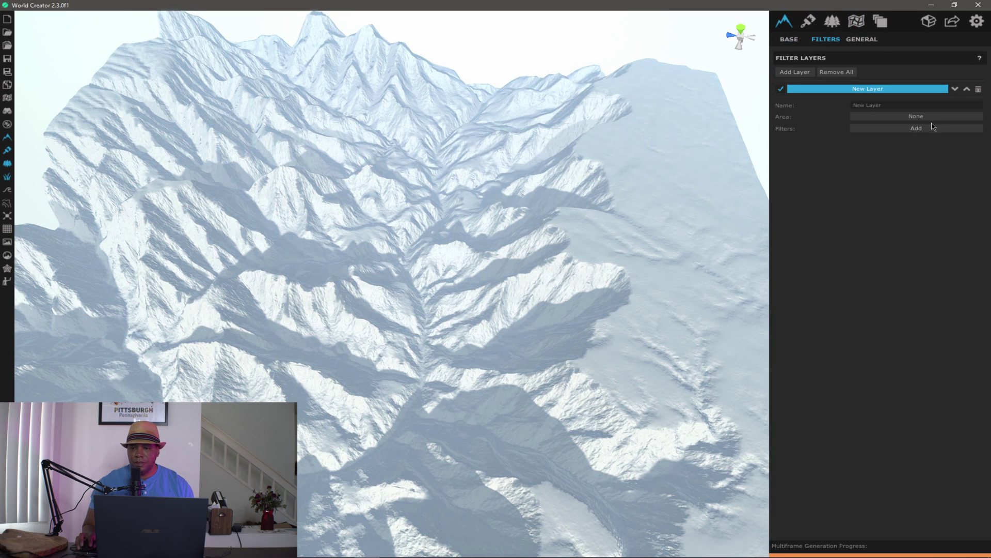
click(918, 129)
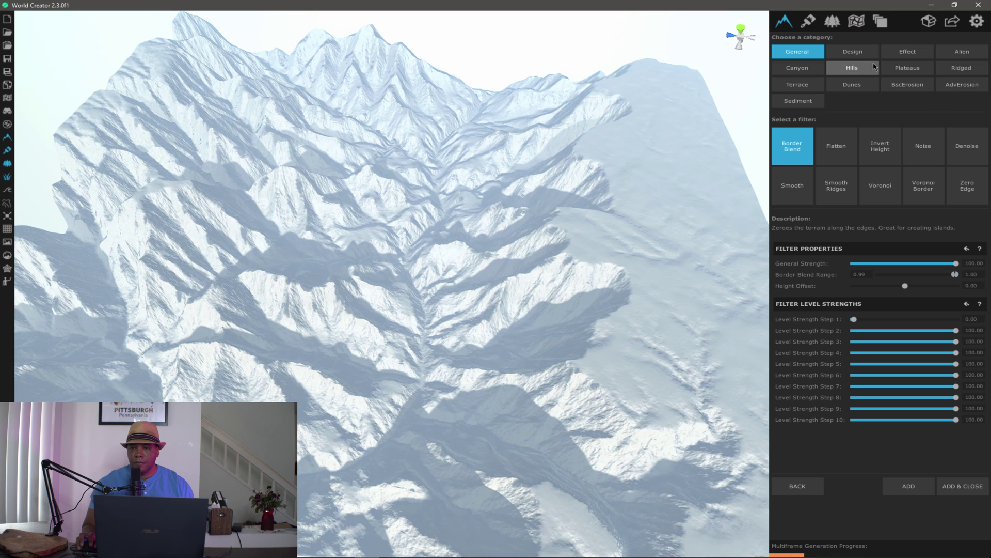
click(812, 71)
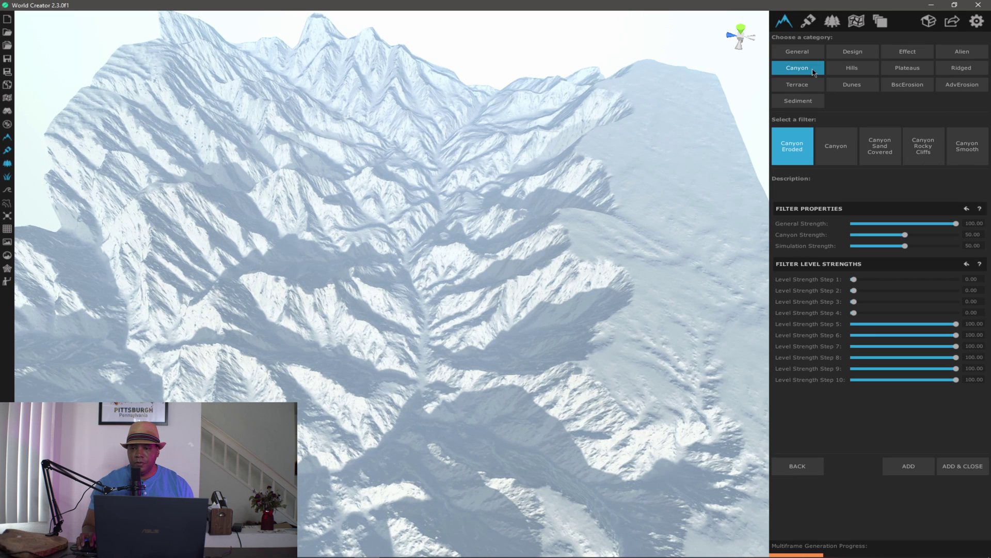
click(973, 150)
scroll(488, 364, up, 5)
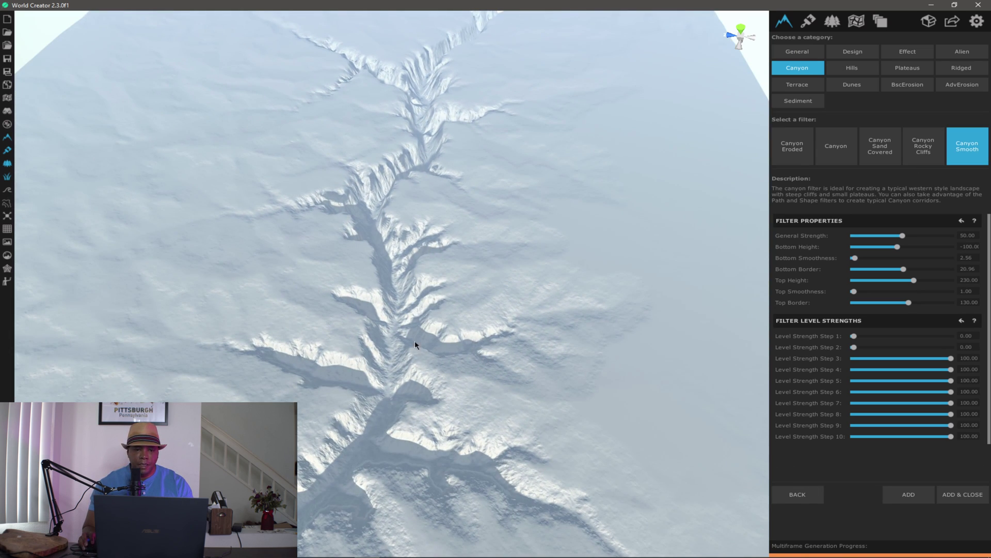
right_drag(394, 359, 432, 333)
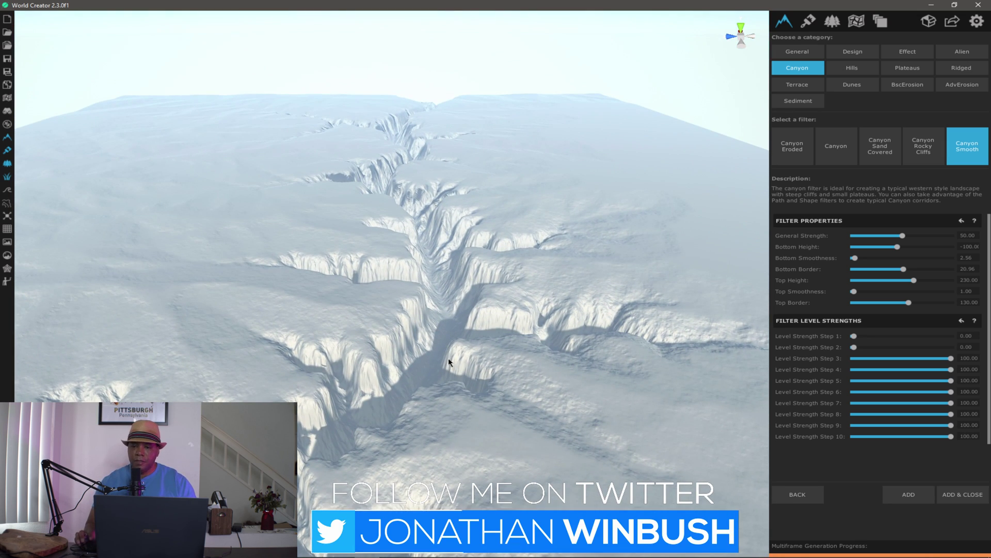
Step: Set the Canyon Smooth filter's General Strength to 10
drag(903, 238, 868, 237)
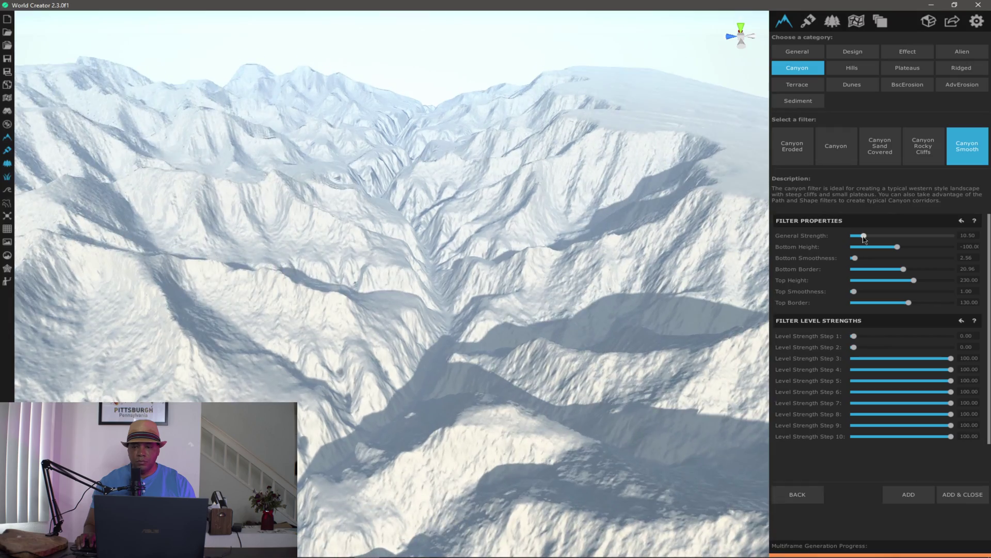
click(967, 236)
text(10)
key(Return)
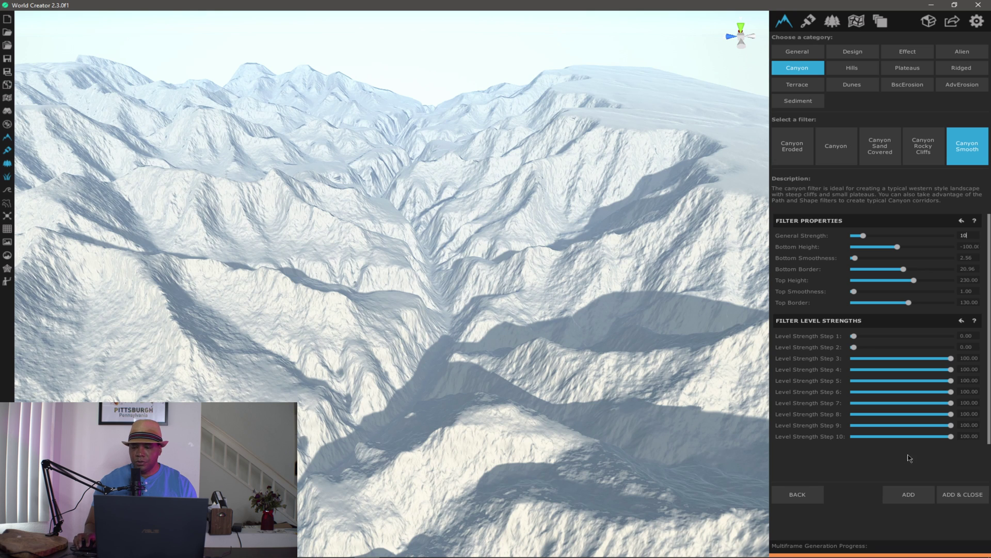
Step: Add the Canyon Smooth filter to the layer and preview the AdvErosion and Sediment filter categories on the terrain
click(910, 494)
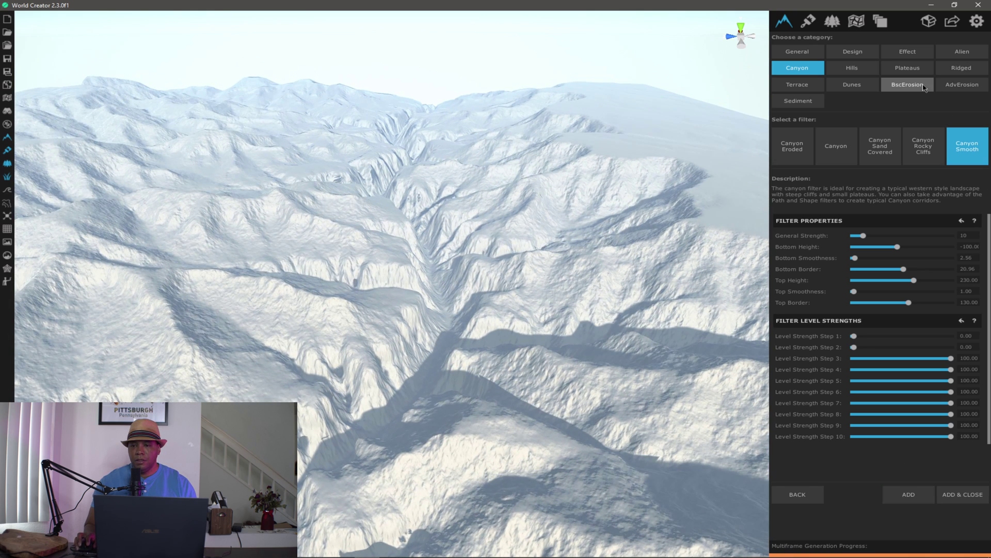
click(962, 84)
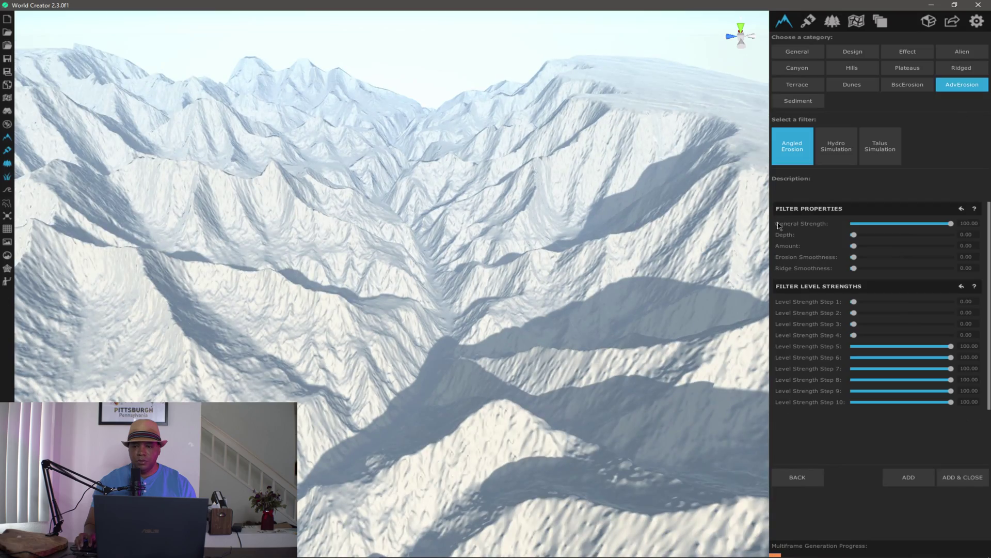
click(807, 102)
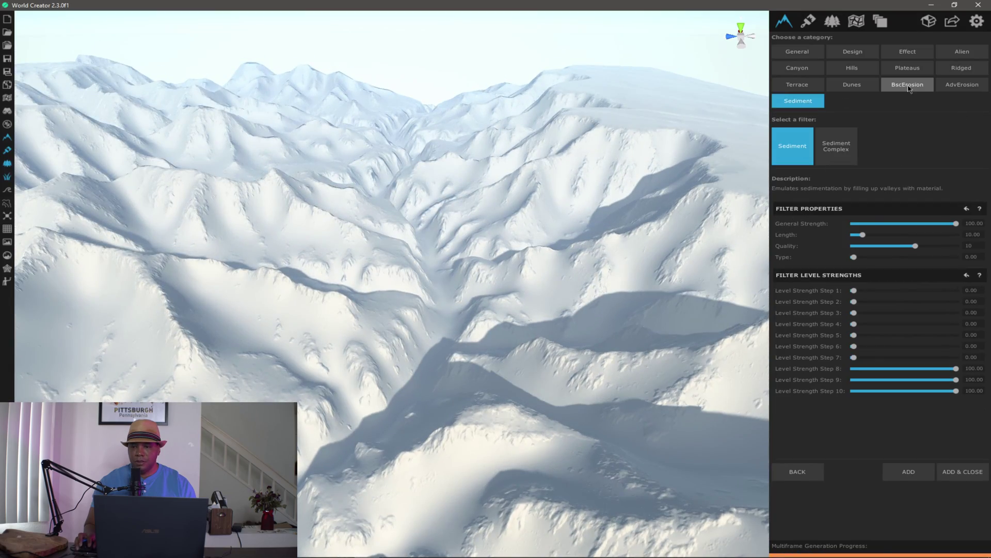
Step: Preview the BscErosion filters Wind, Erosion, Erosion Fluvial, Erosion Soft and Erosion Deep on the canyon terrain
click(908, 84)
click(973, 154)
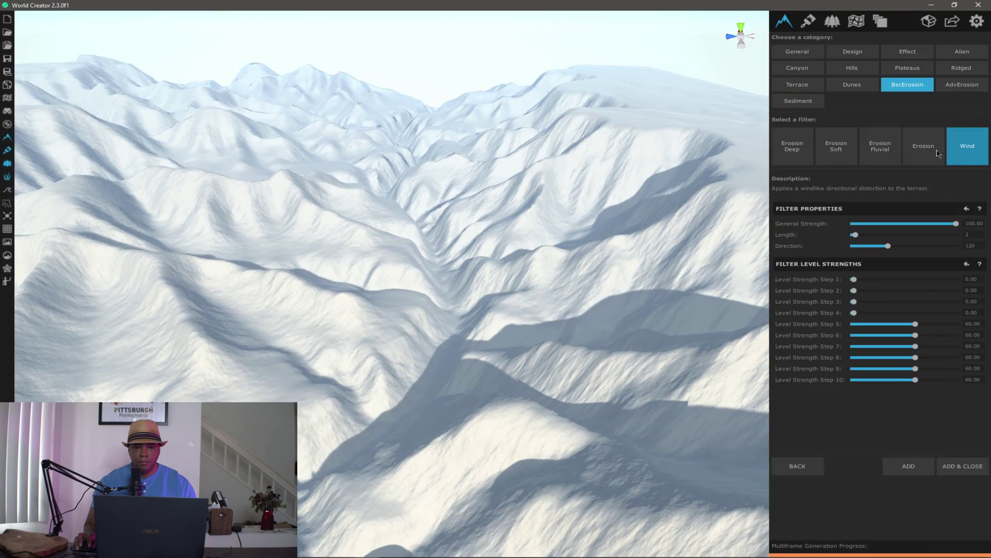
click(930, 153)
click(879, 153)
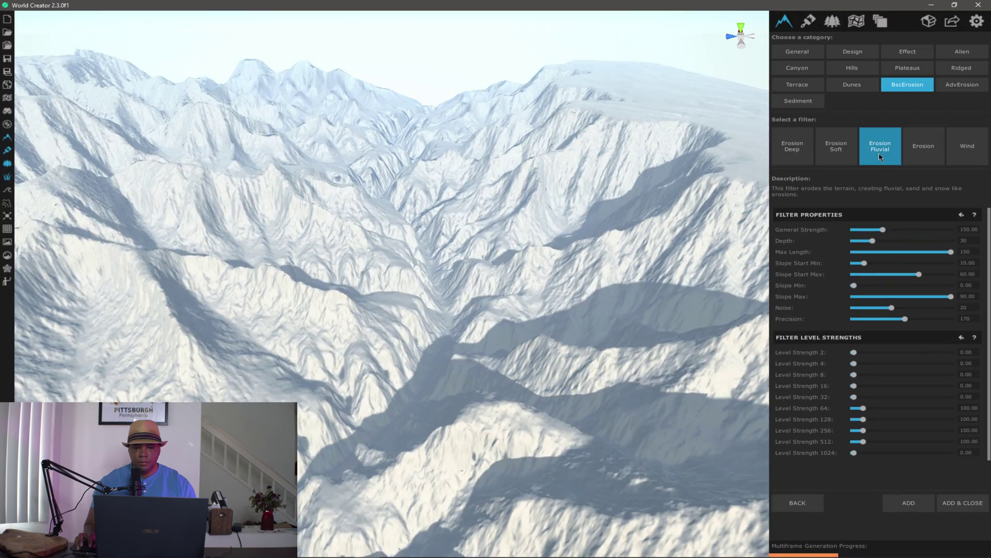
click(837, 151)
click(807, 147)
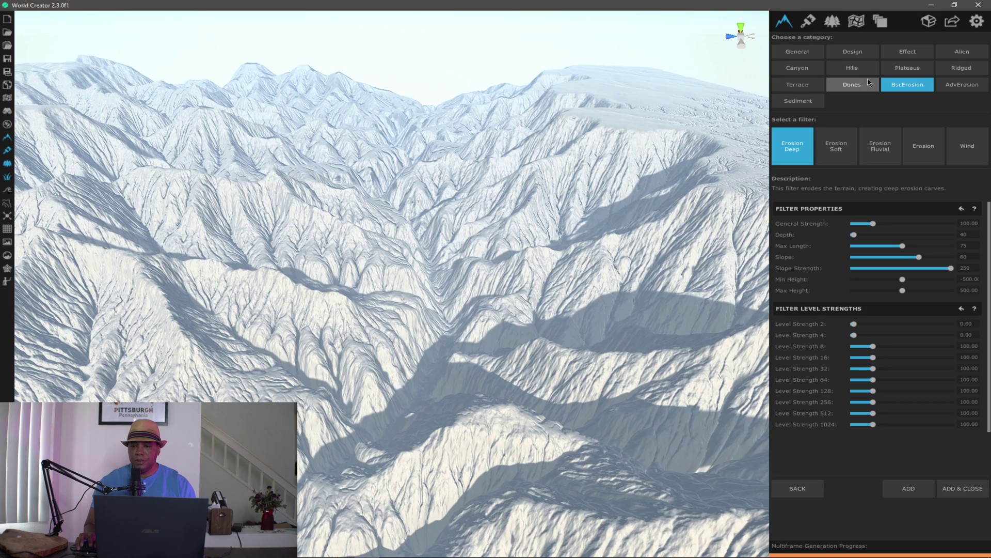
Step: Choose the Erosion Soft filter with its default settings, add it to the layer and close the filter selection
click(834, 150)
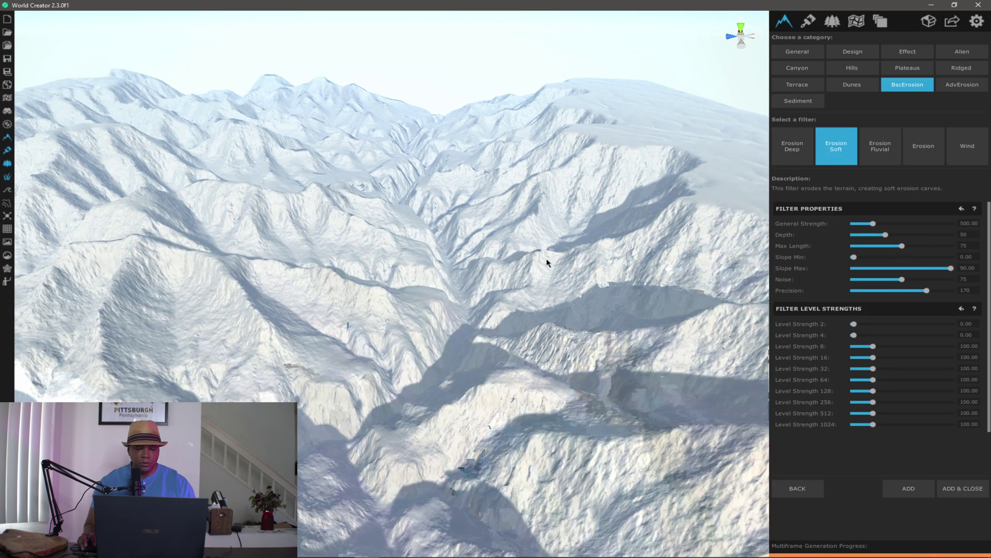
click(848, 160)
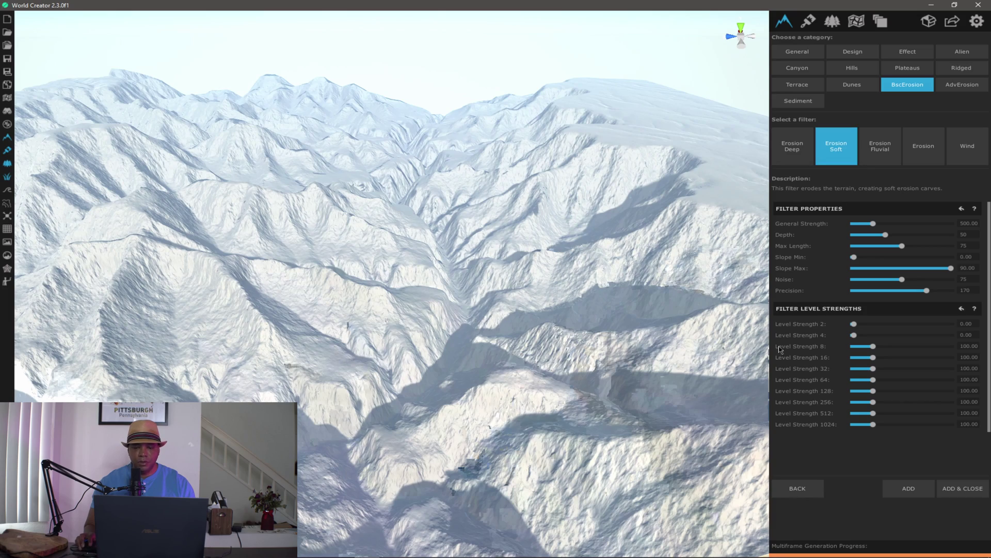
click(951, 495)
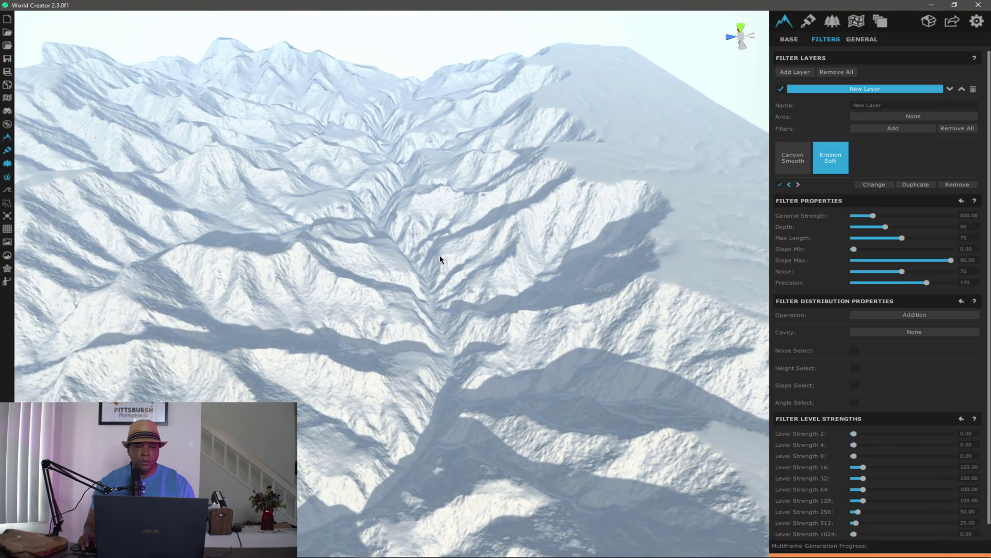
Step: Turn on the topographic coloring of the terrain and reduce its color gradient to four stops in the general texturing settings
middle_drag(439, 255, 498, 262)
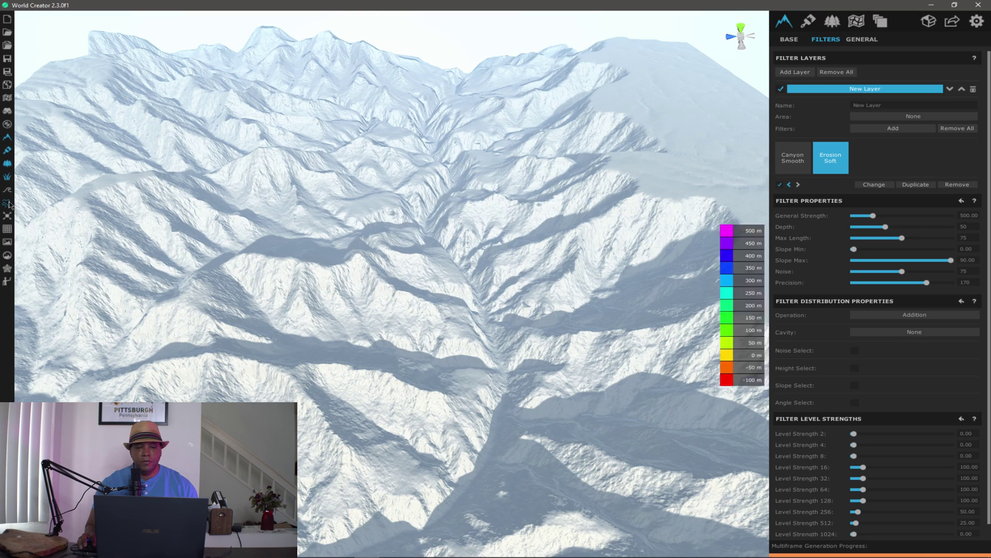
click(9, 203)
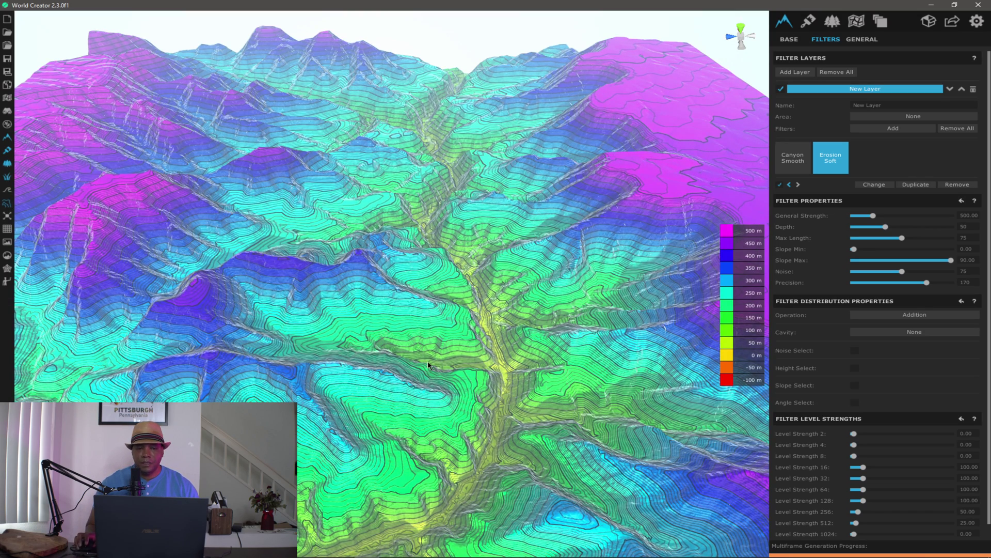
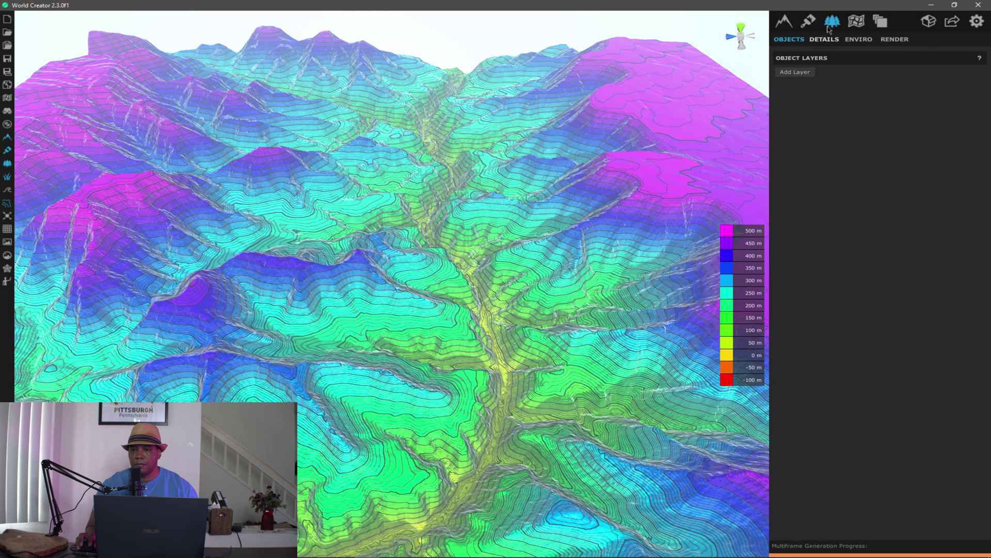
click(808, 20)
click(831, 39)
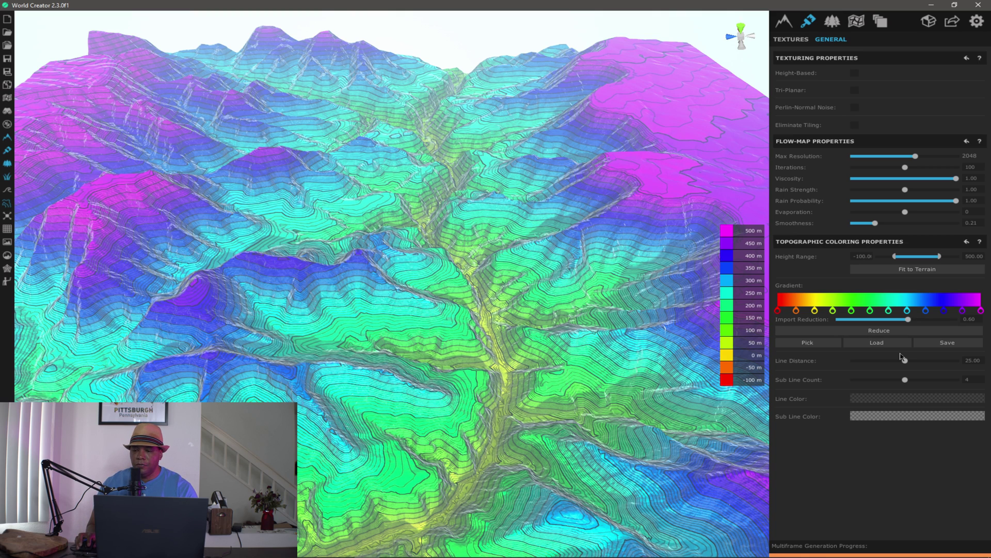
click(853, 332)
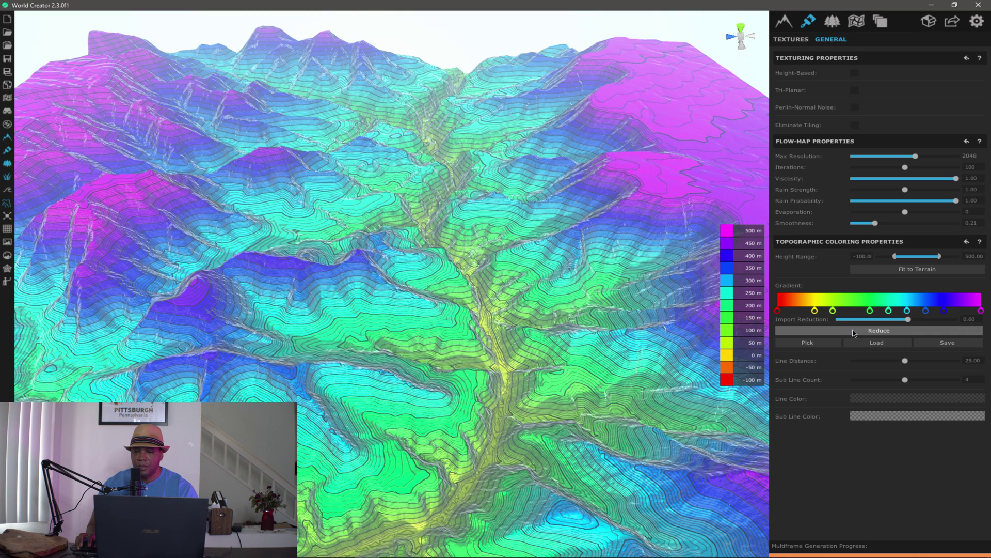
click(857, 331)
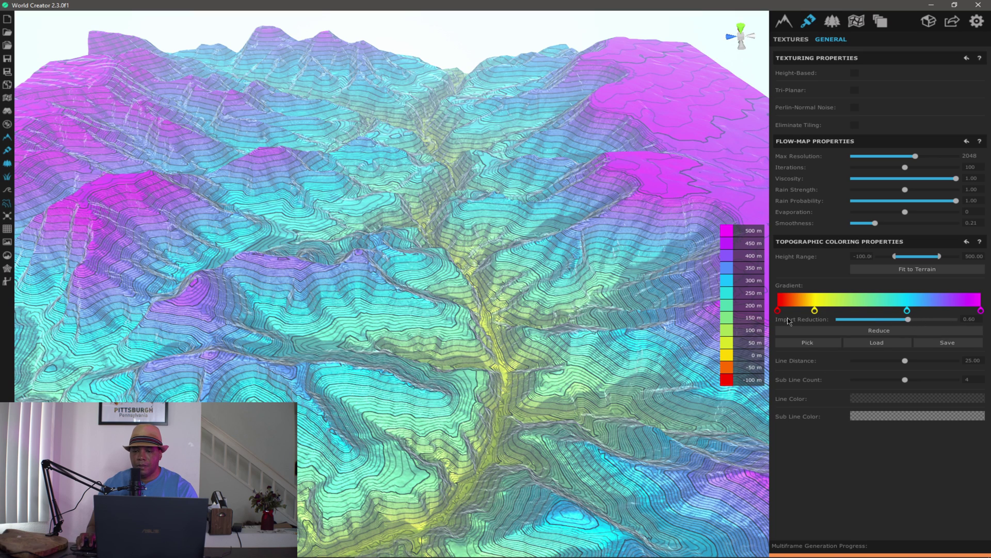
Step: Move the topographic gradient's red and yellow stops toward higher elevations and the cyan stop slightly lower
drag(814, 312, 840, 313)
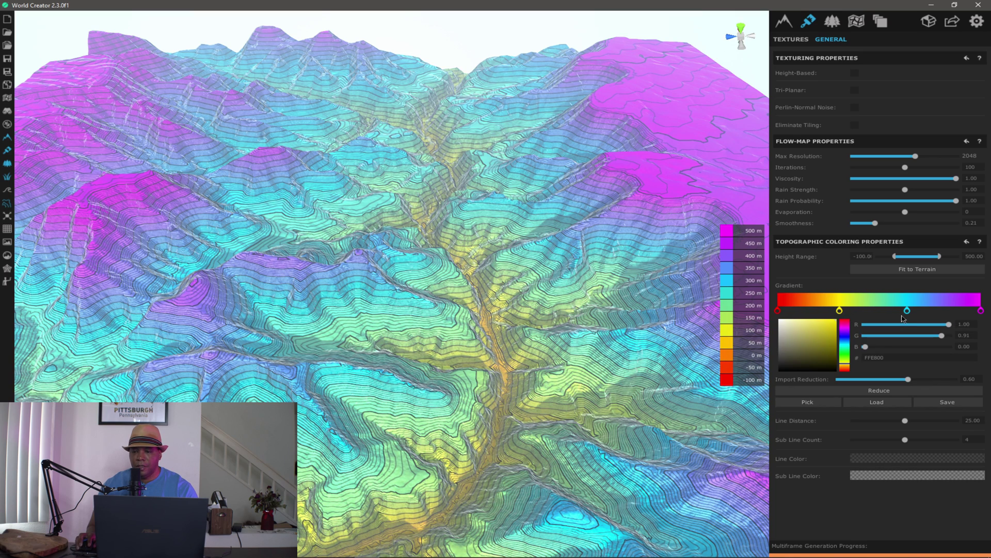
drag(907, 311, 899, 311)
drag(840, 310, 845, 311)
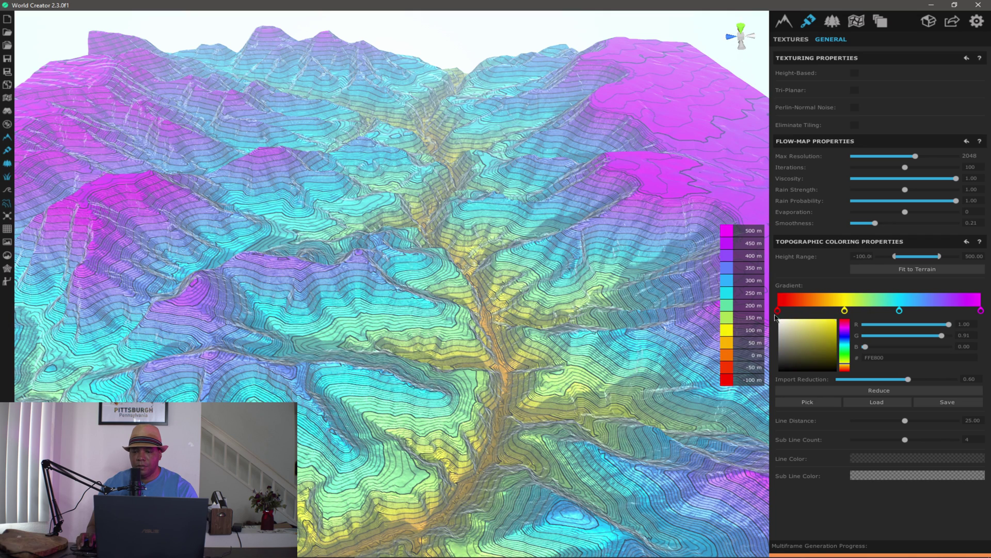
drag(778, 311, 803, 316)
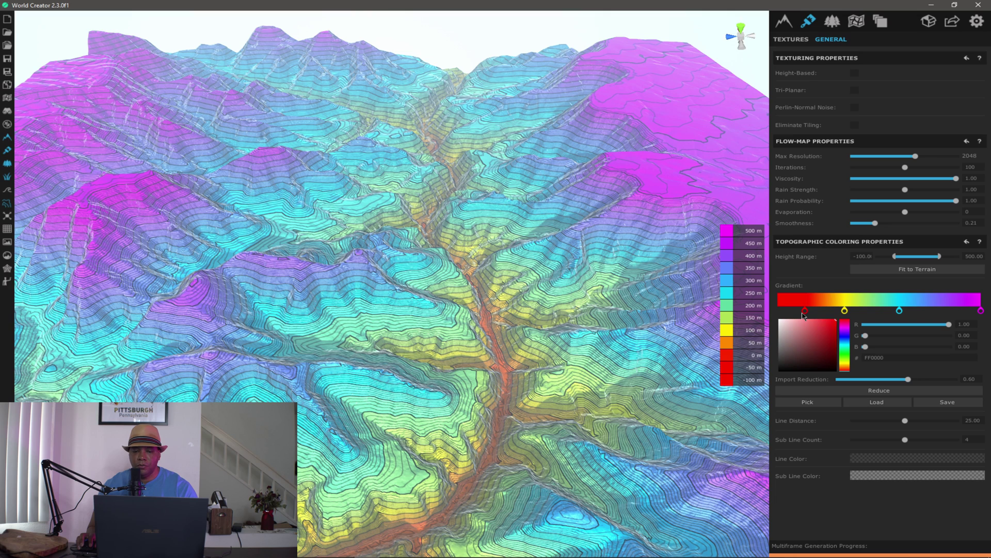
Step: Recolor the gradient's lowest stop blue, the second red and the third orange (FF8900), moving the third stop slightly higher
drag(851, 355, 851, 314)
click(851, 369)
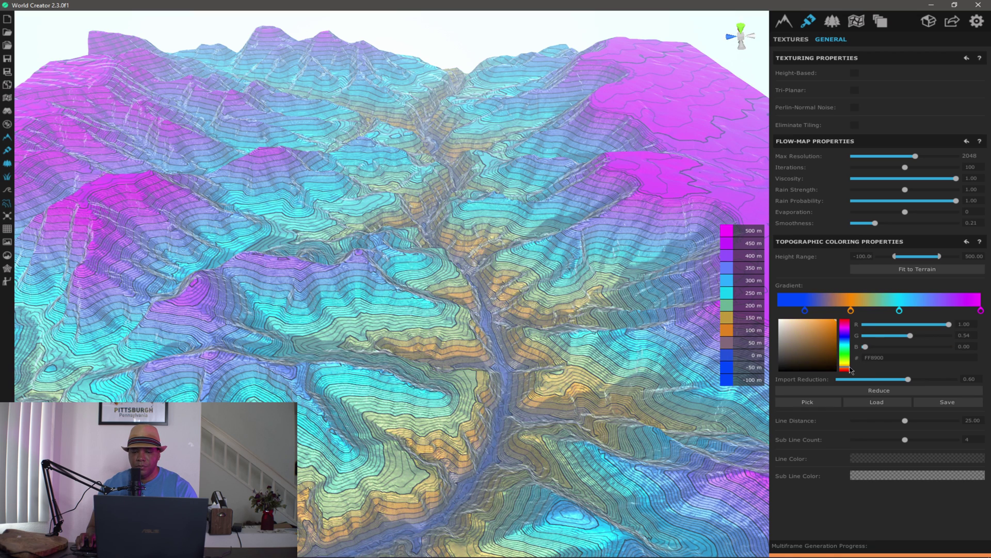
drag(900, 310, 912, 310)
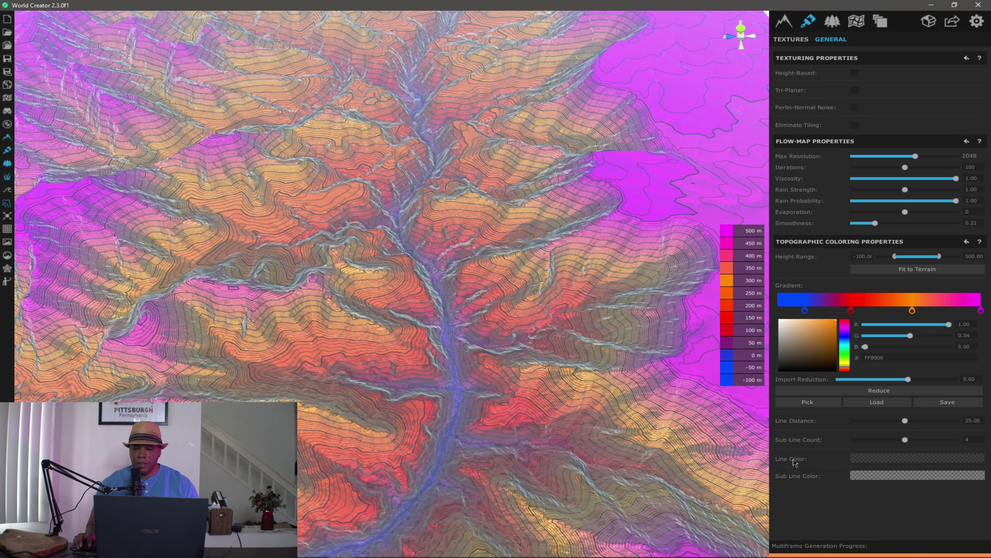
Step: Set the topographic Line Color to white (FFFFFF)
click(880, 458)
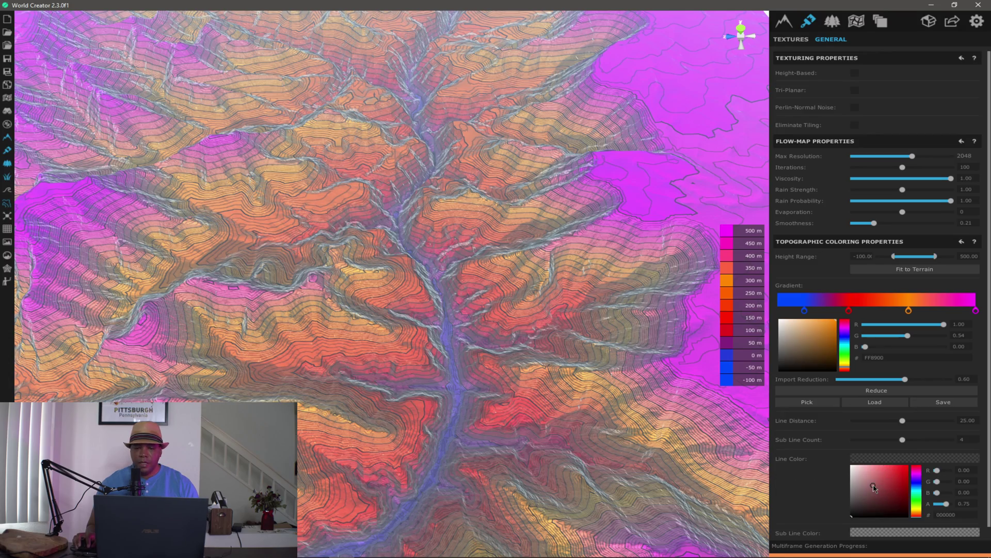
click(907, 466)
mouse_move(517, 330)
right_down()
mouse_move(421, 286)
mouse_move(468, 290)
right_up()
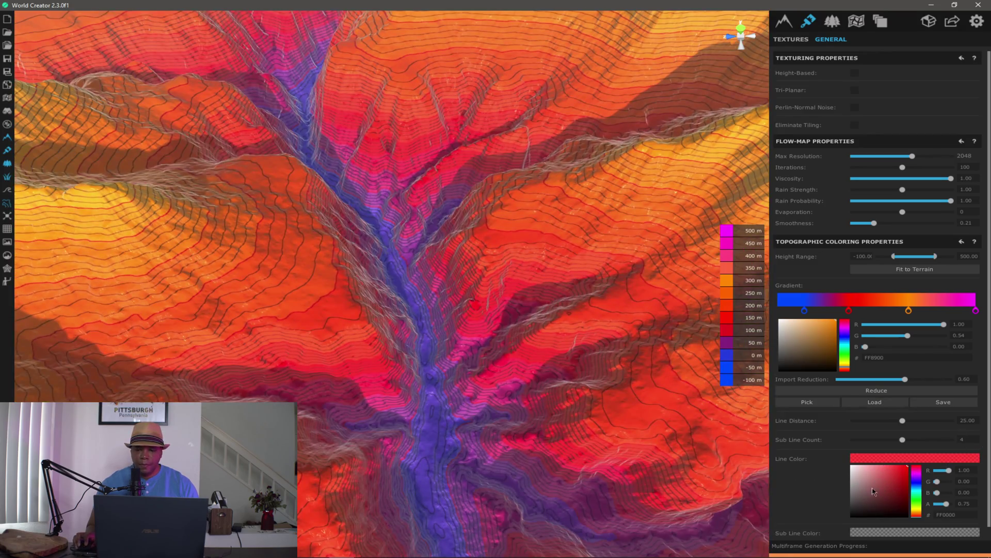
drag(900, 494, 737, 458)
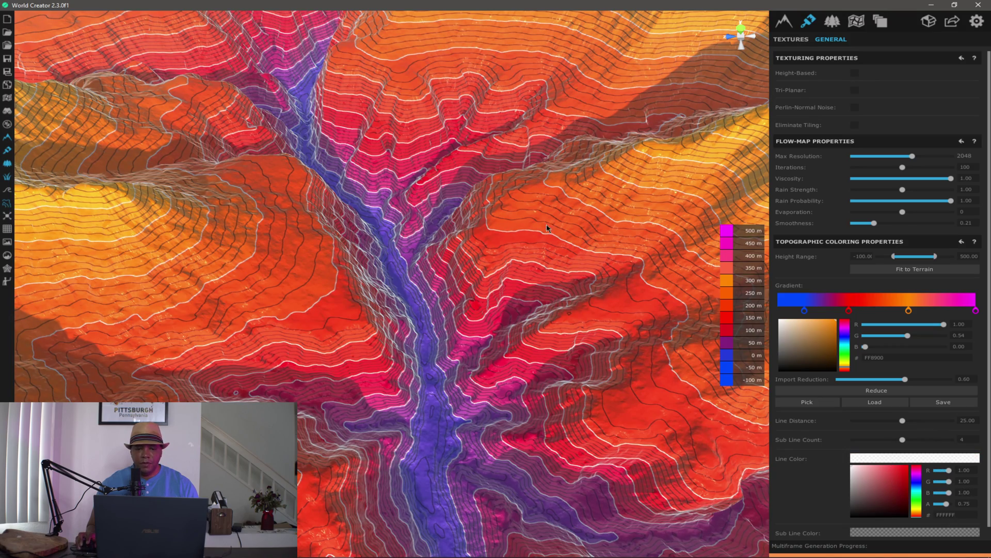
right_drag(493, 314, 478, 307)
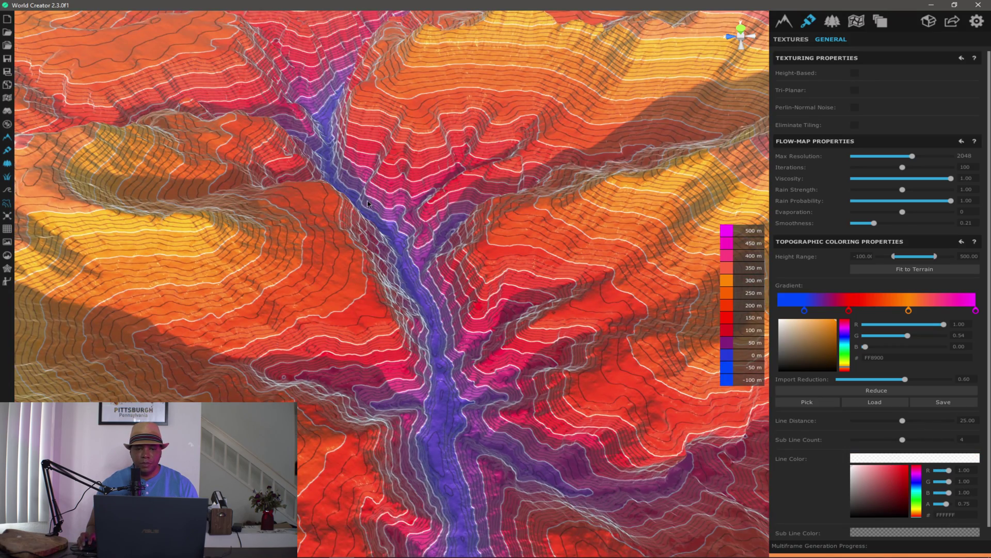
Step: Try white, purple and black for the Sub Line Color and set it to near-white (EFEFEF)
scroll(834, 491, down, 1)
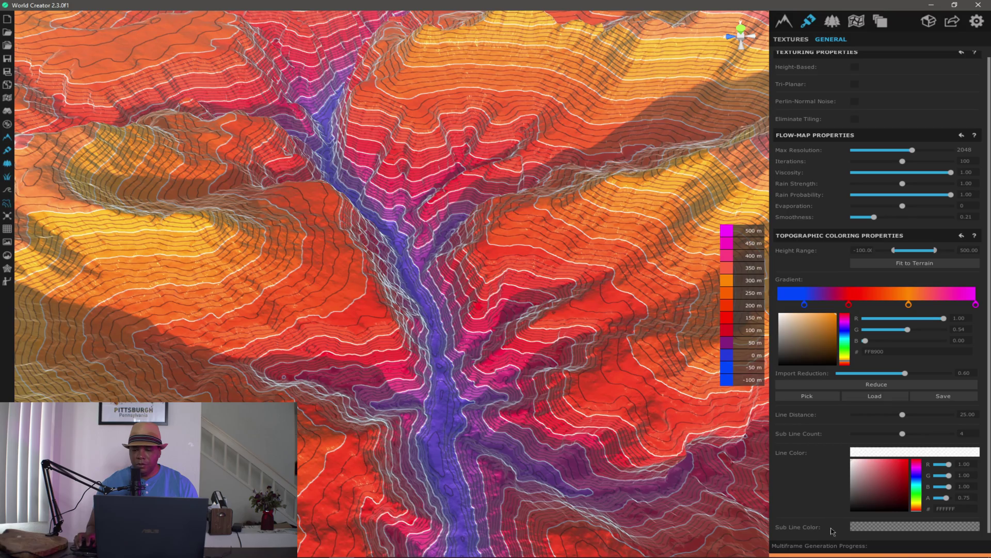
click(884, 532)
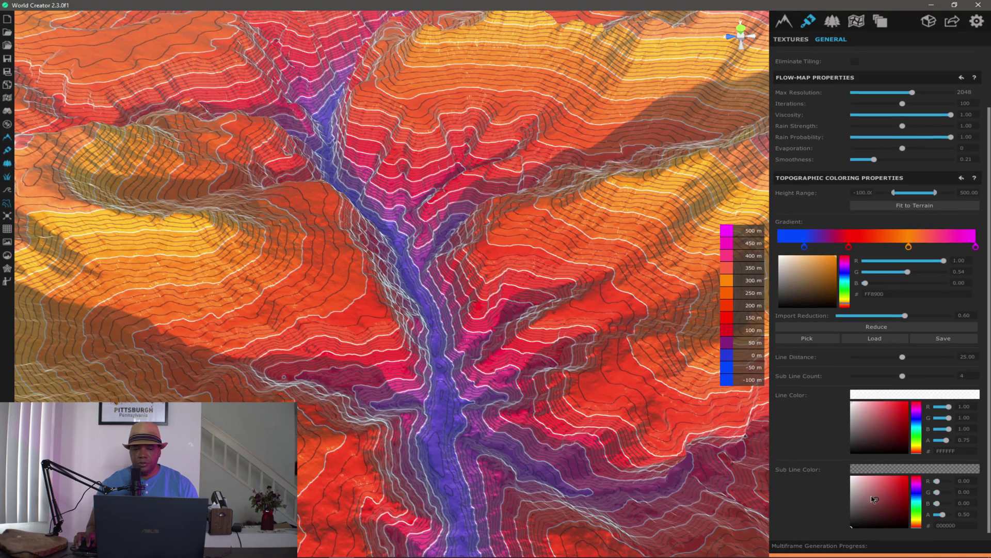
drag(870, 496, 814, 445)
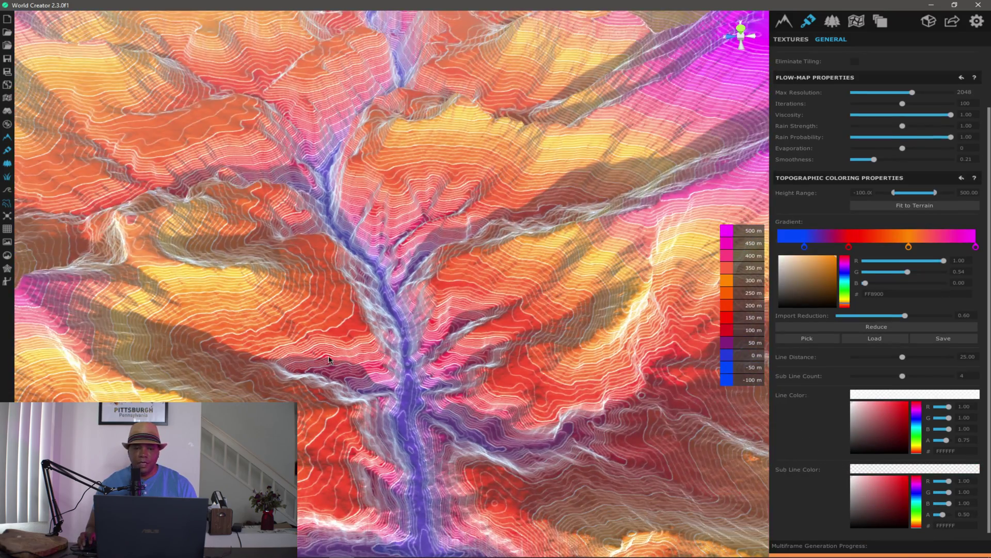
click(899, 490)
click(918, 490)
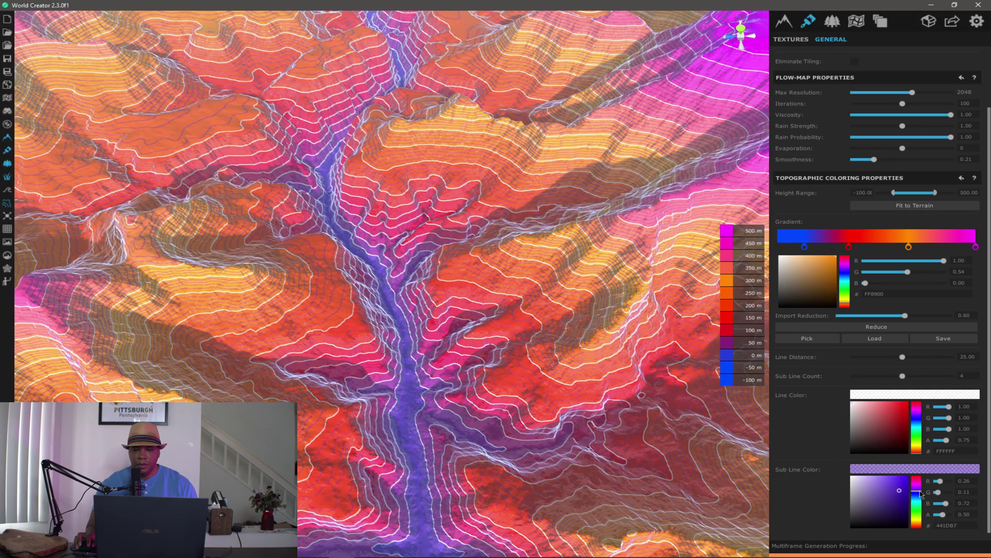
click(852, 527)
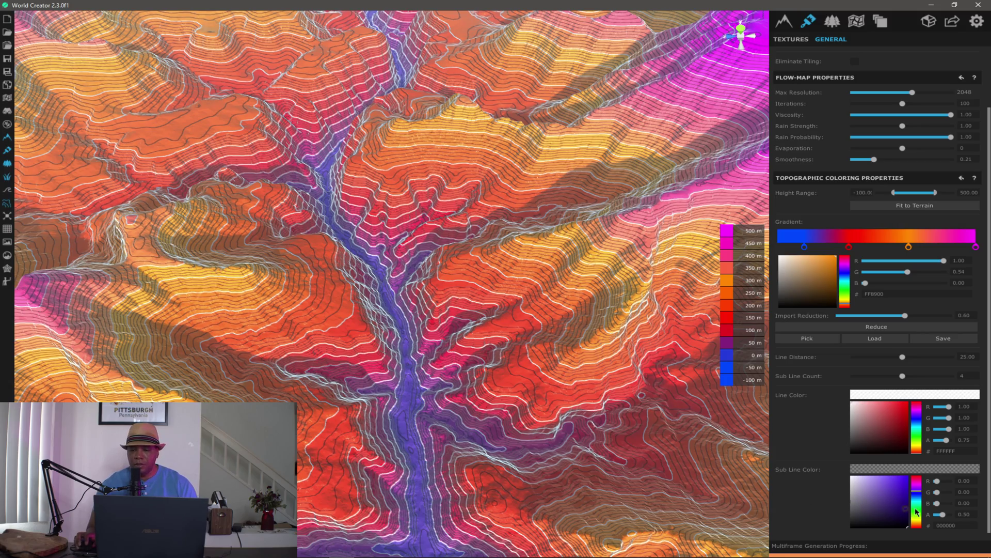
click(853, 479)
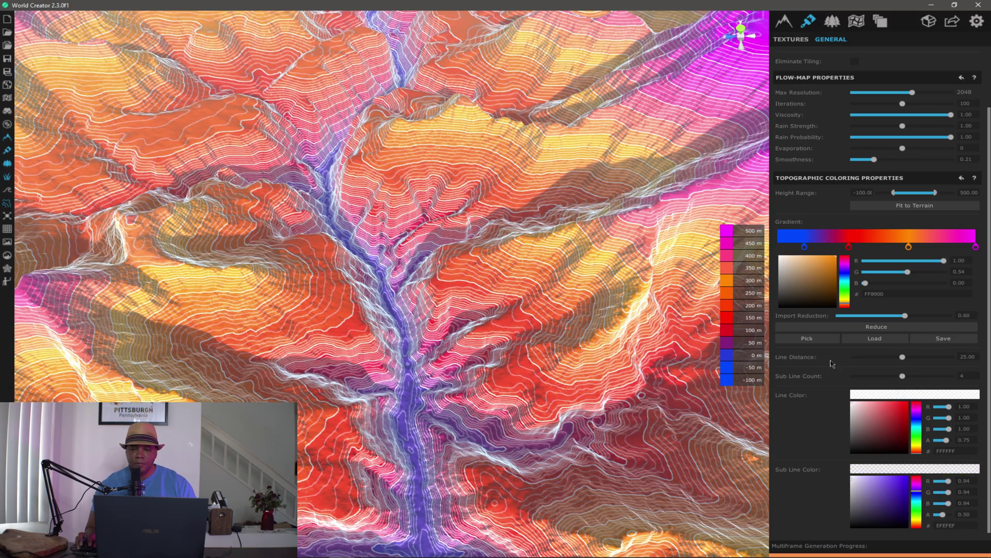
Step: Set the topographic Line Distance to 30.50 and vary the Sub Line Count
drag(902, 359, 990, 384)
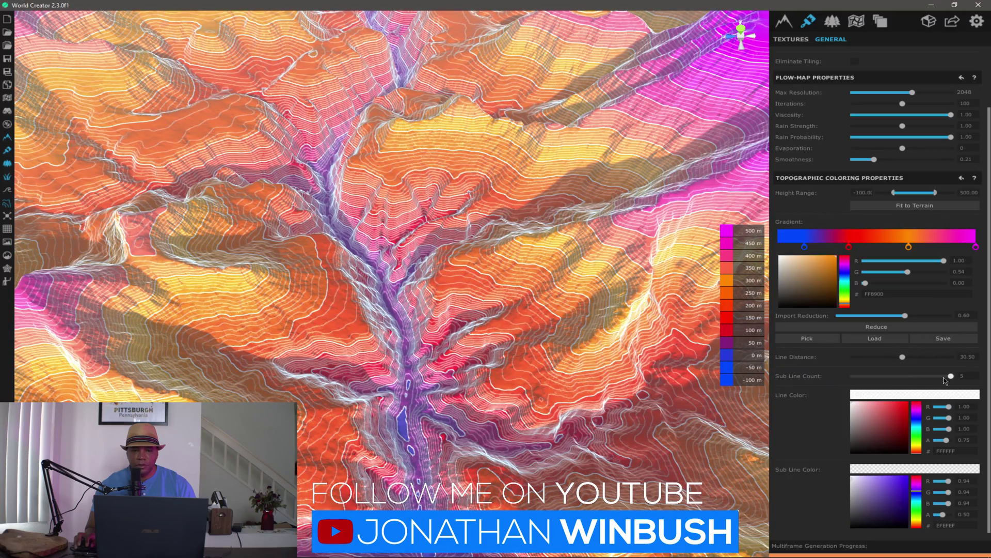
drag(945, 380, 758, 380)
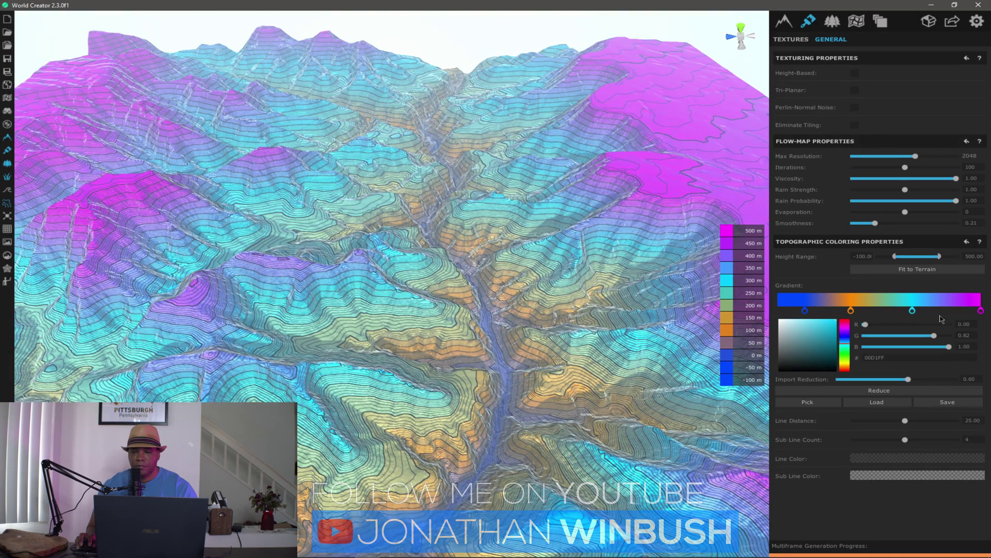
Step: Select the gradient's highest magenta stop and inspect the height colors along the canyon from a steeper angle
mouse_move(981, 311)
mouse_down()
mouse_move(956, 313)
mouse_move(981, 311)
mouse_up()
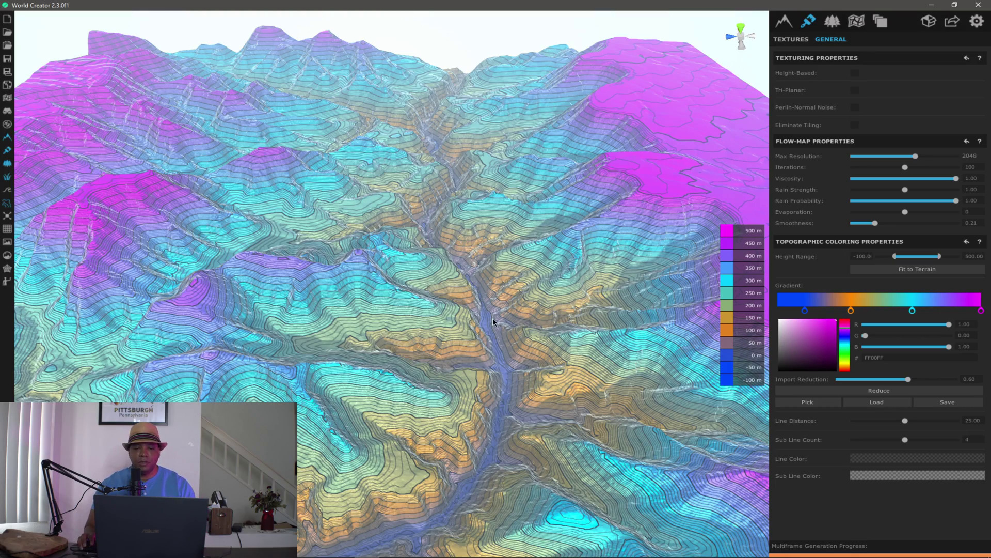
right_drag(469, 270, 452, 303)
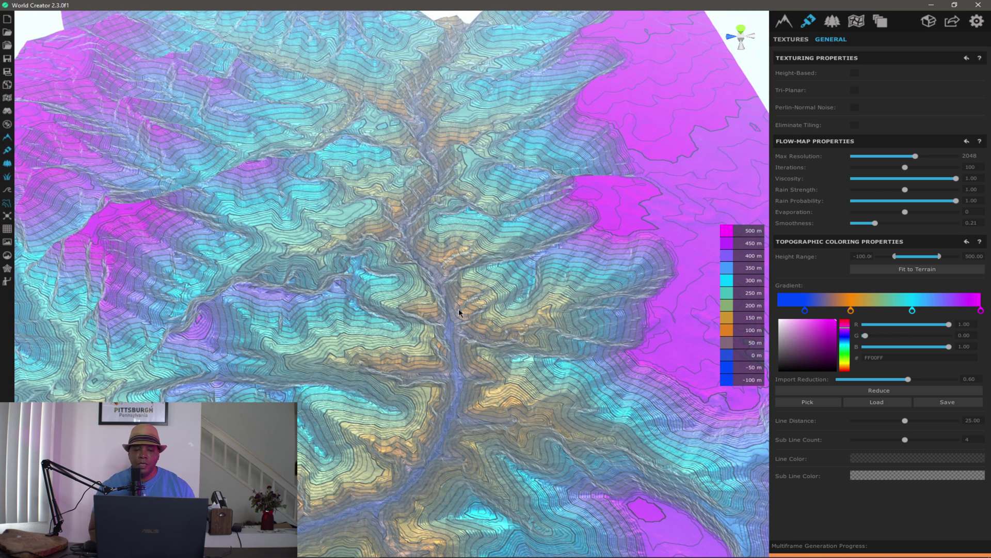
right_drag(459, 312, 464, 318)
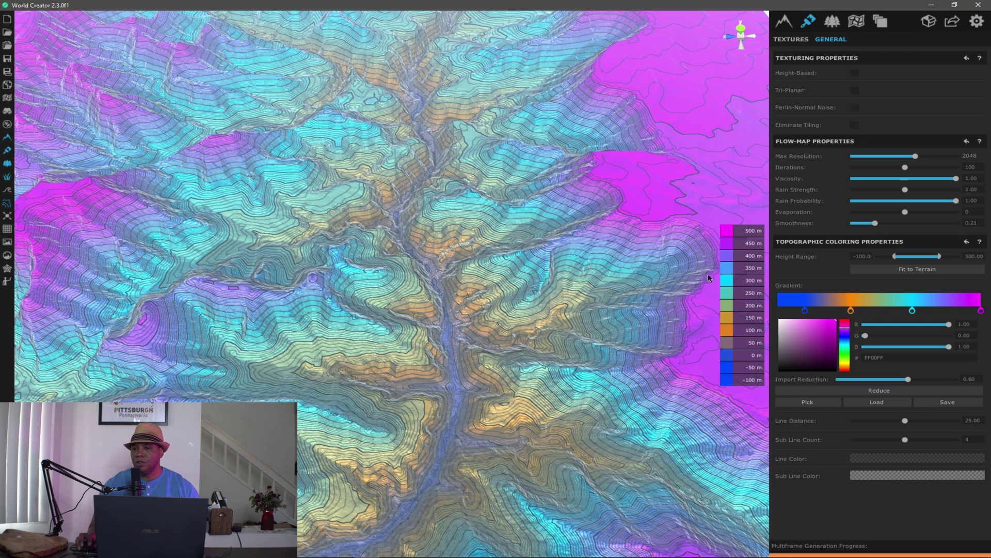
Step: Export the Terrain Height-Map in PNG16 format as heightmap into the Grand terrain folder
click(953, 23)
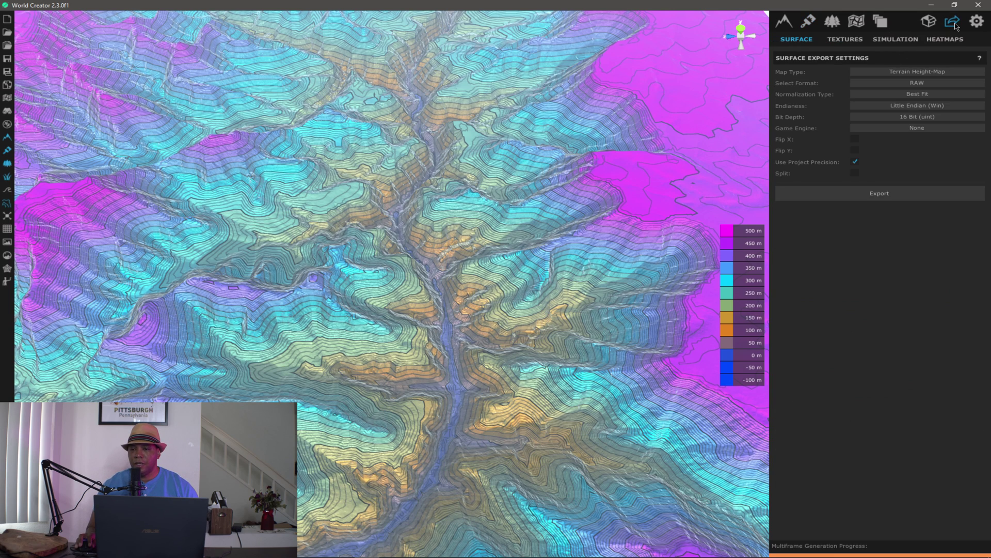
click(932, 84)
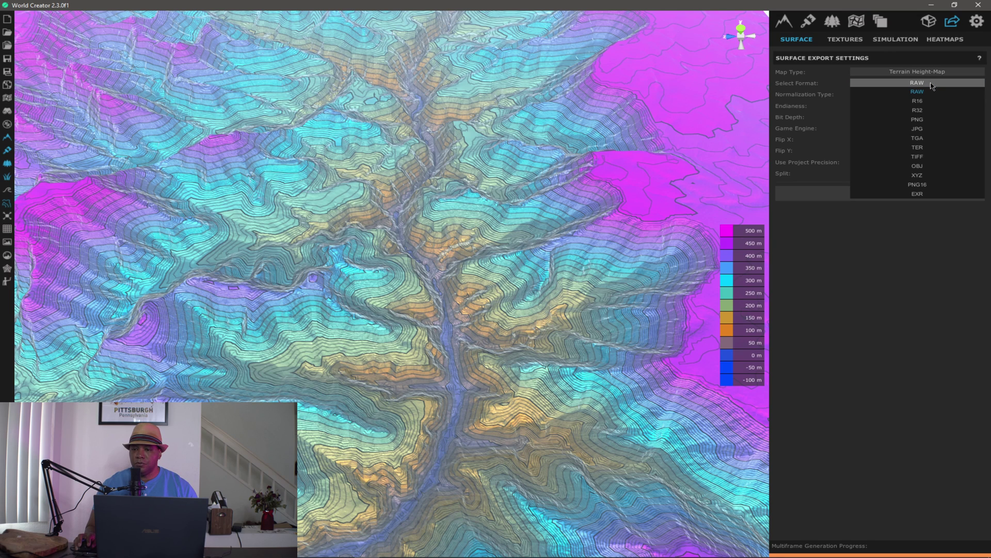
click(917, 185)
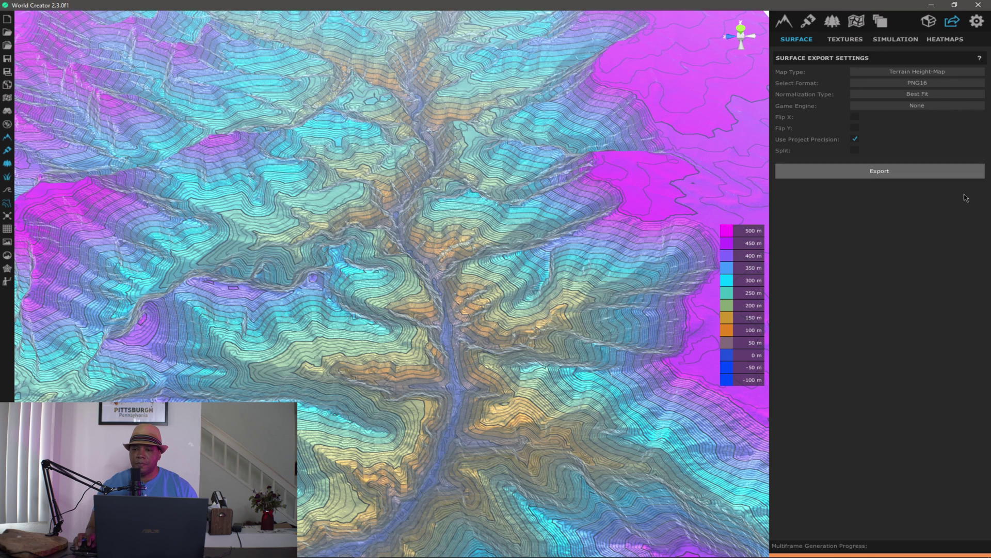
click(897, 171)
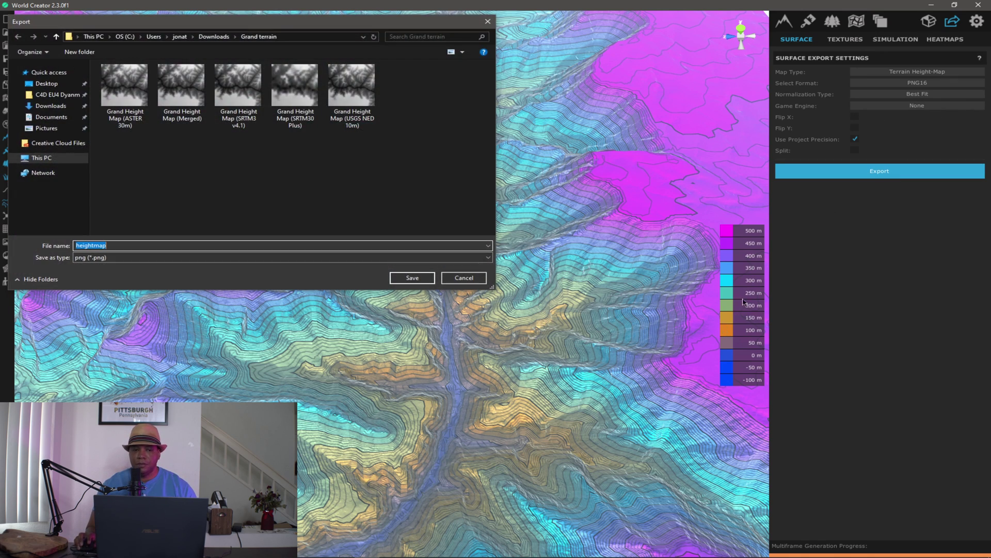
click(232, 163)
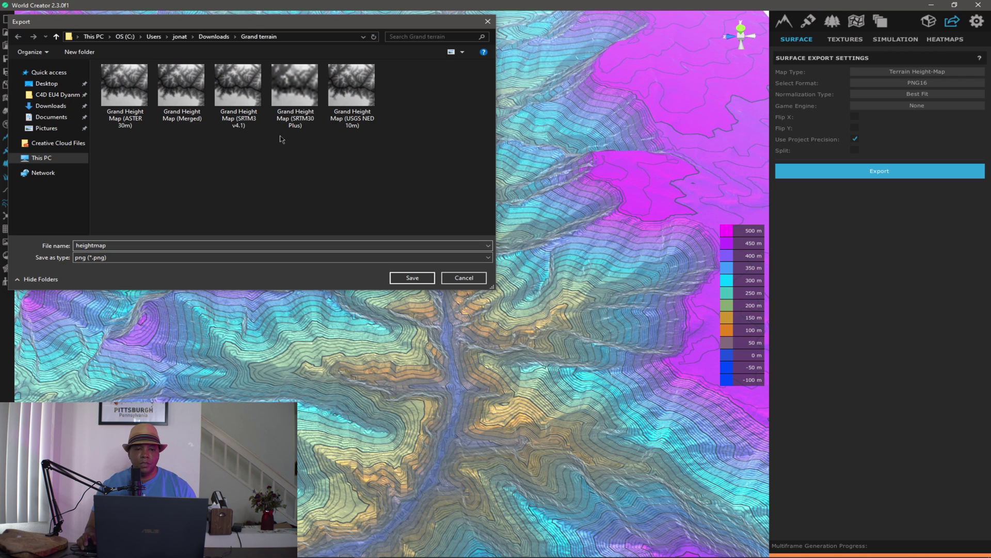
click(416, 278)
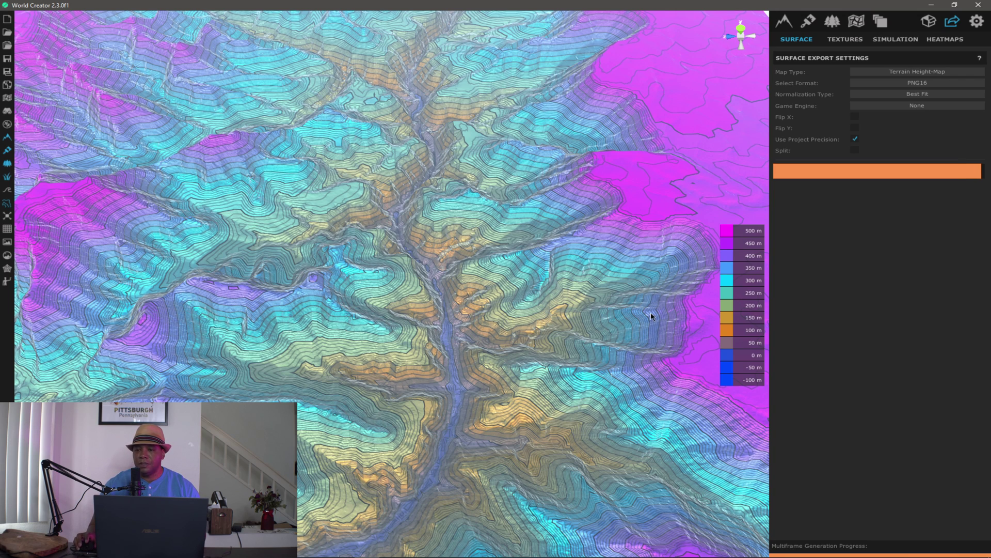
Step: Switch to the Grand terrain folder in File Explorer, view the exported heightmap image at full size and return to World Creator
key(super)
click(290, 548)
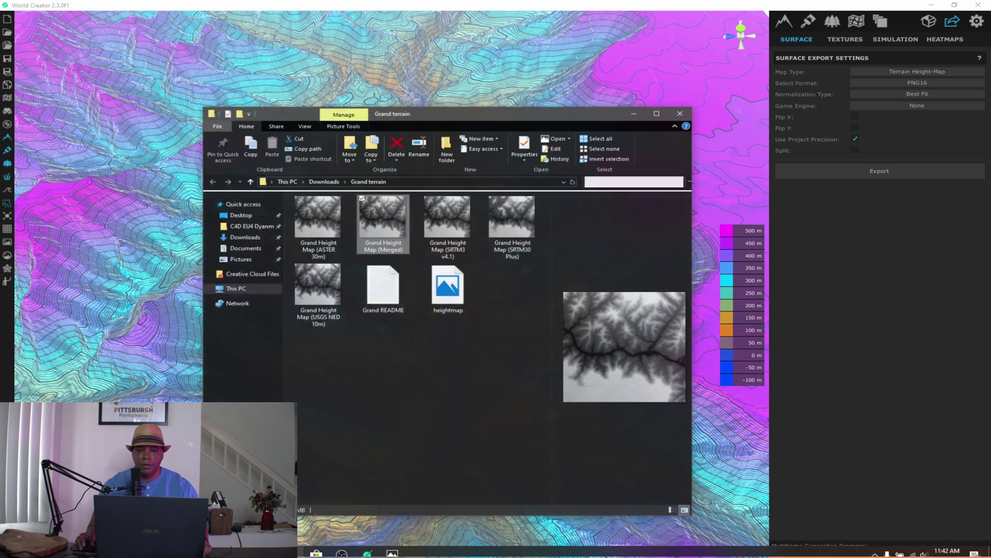
click(448, 214)
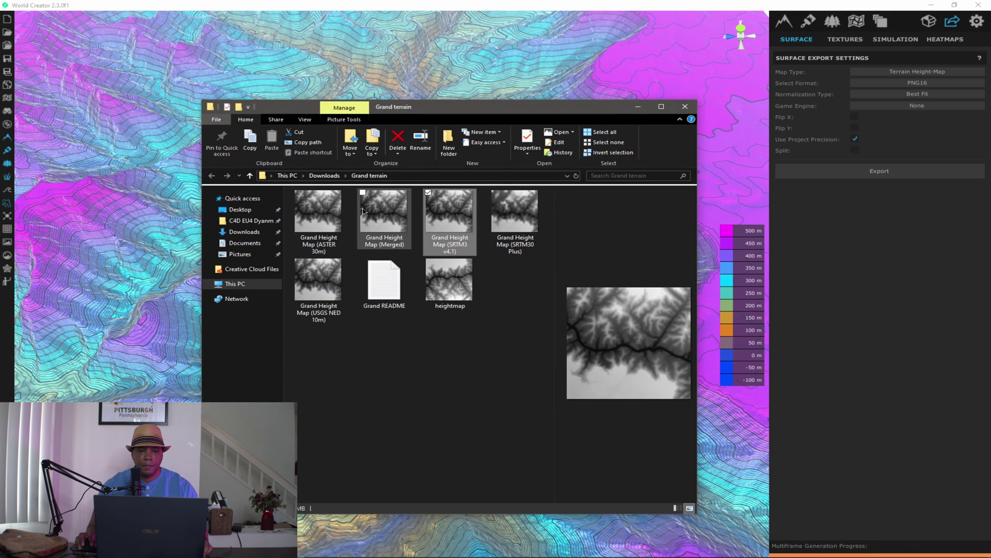
click(437, 281)
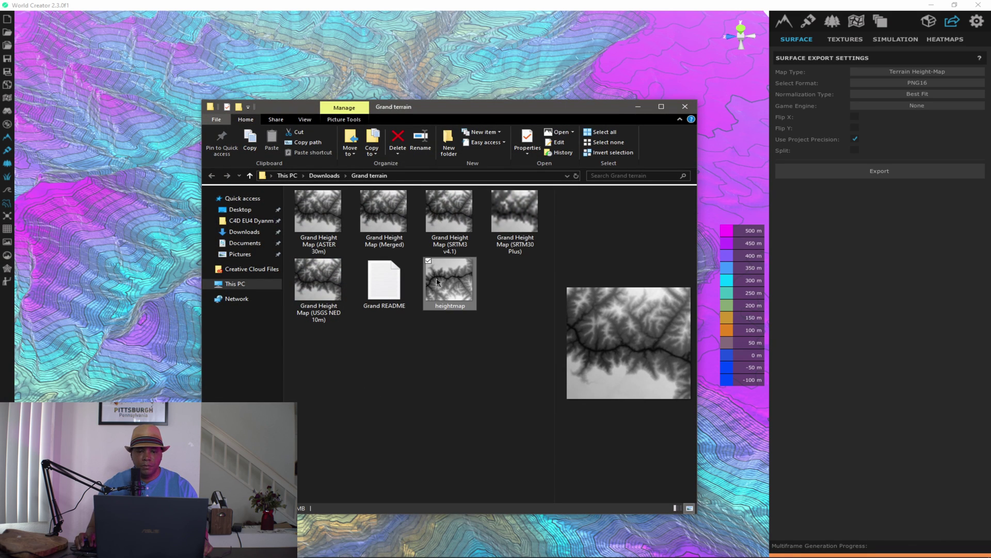
double_click(443, 286)
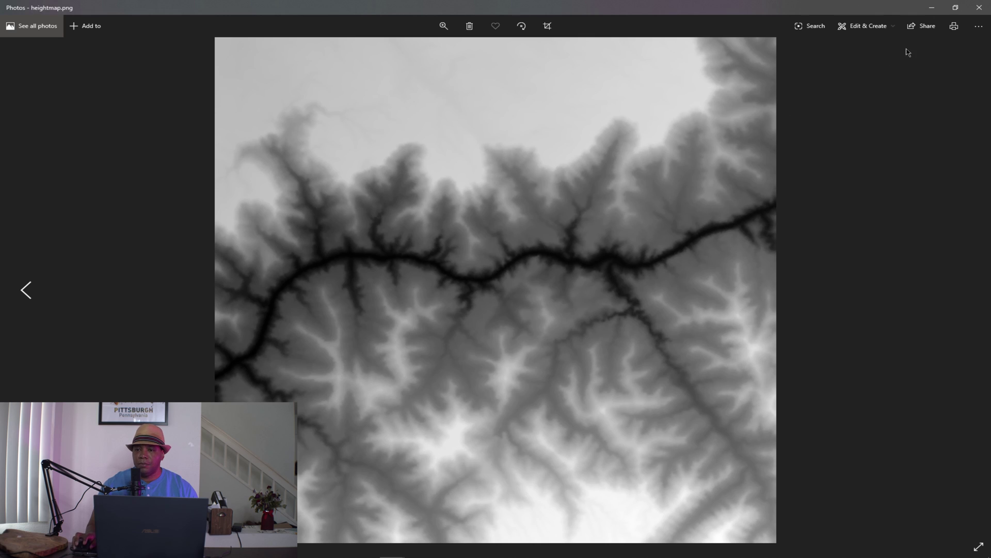
click(978, 8)
click(648, 8)
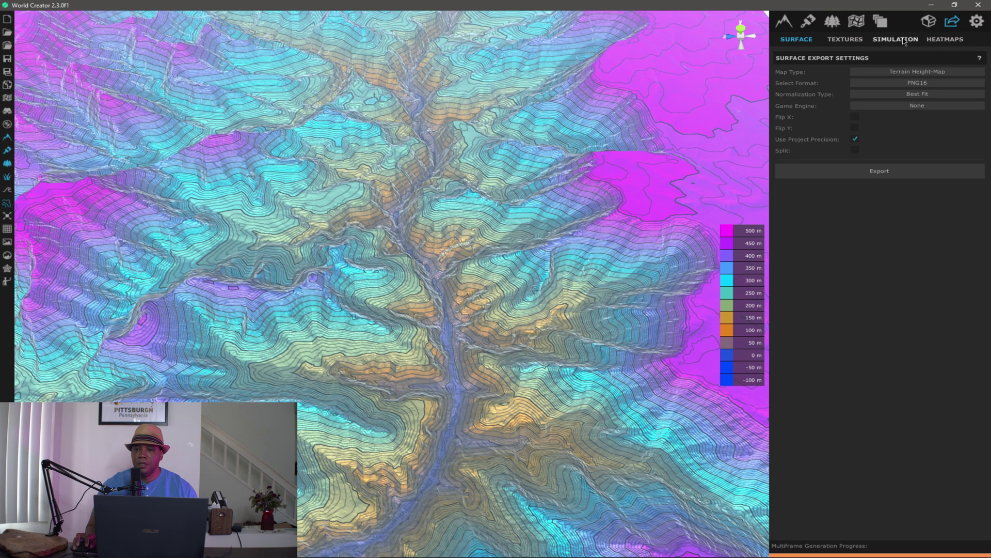
click(886, 42)
click(918, 72)
click(854, 42)
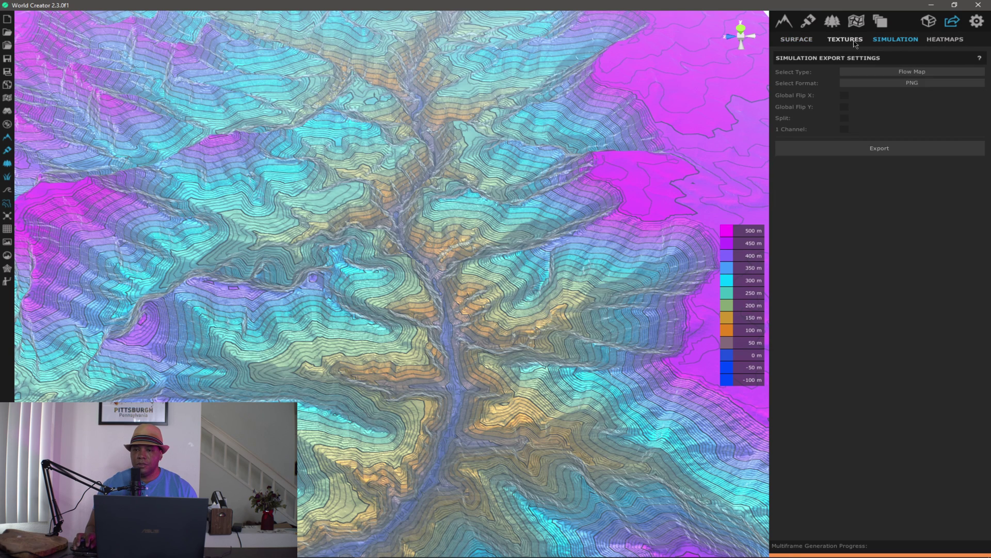
Step: Export the Topo Map texture in PNG format as topomap into the Grand terrain folder
click(847, 40)
click(907, 72)
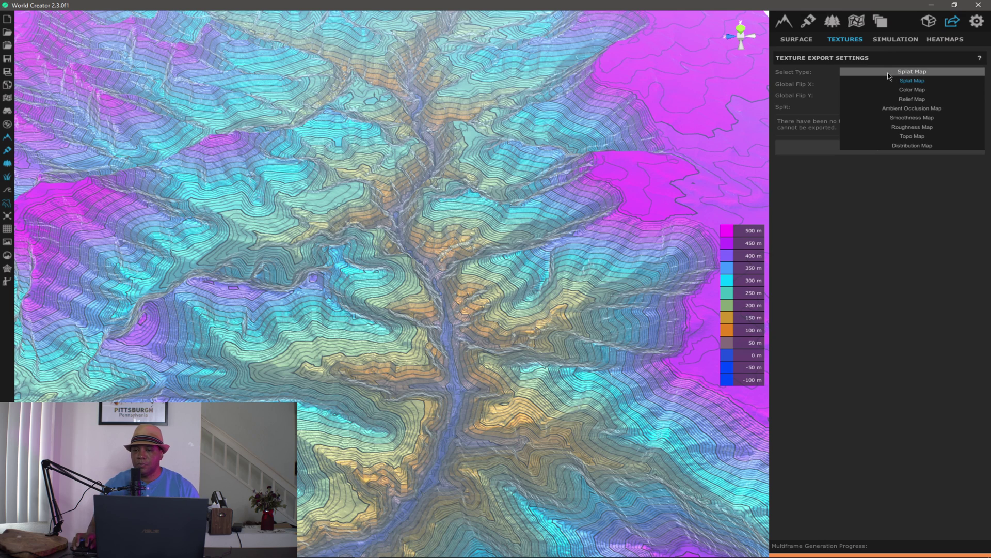
click(917, 136)
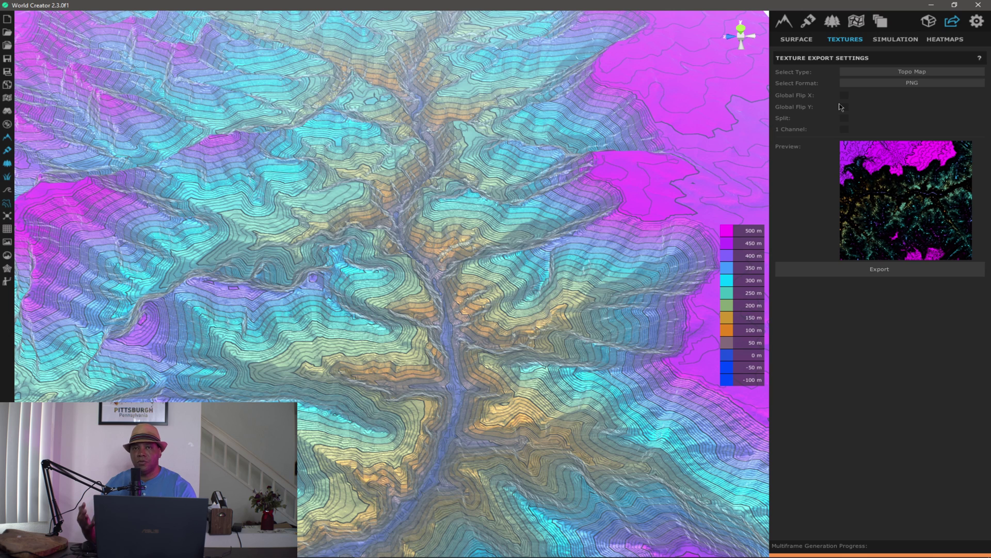
click(884, 274)
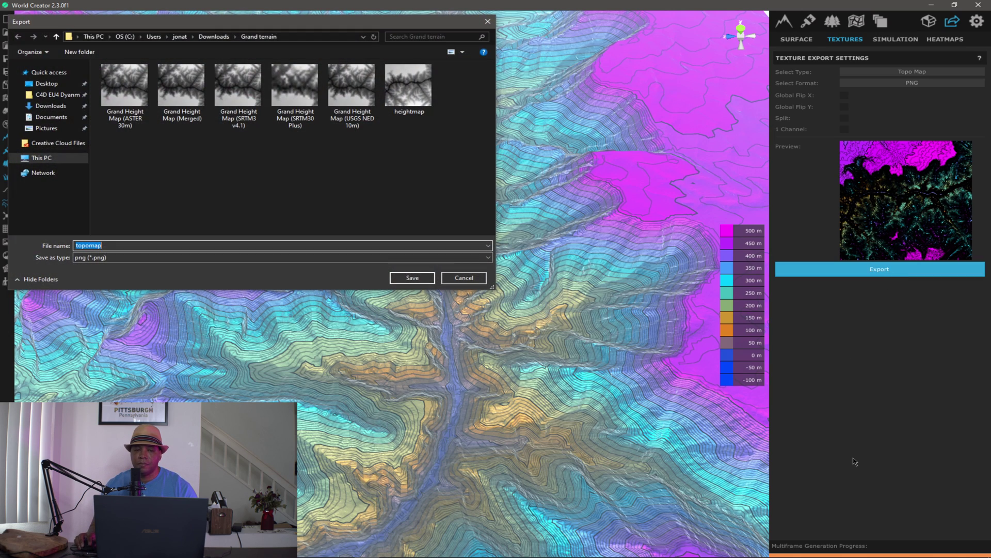
click(403, 276)
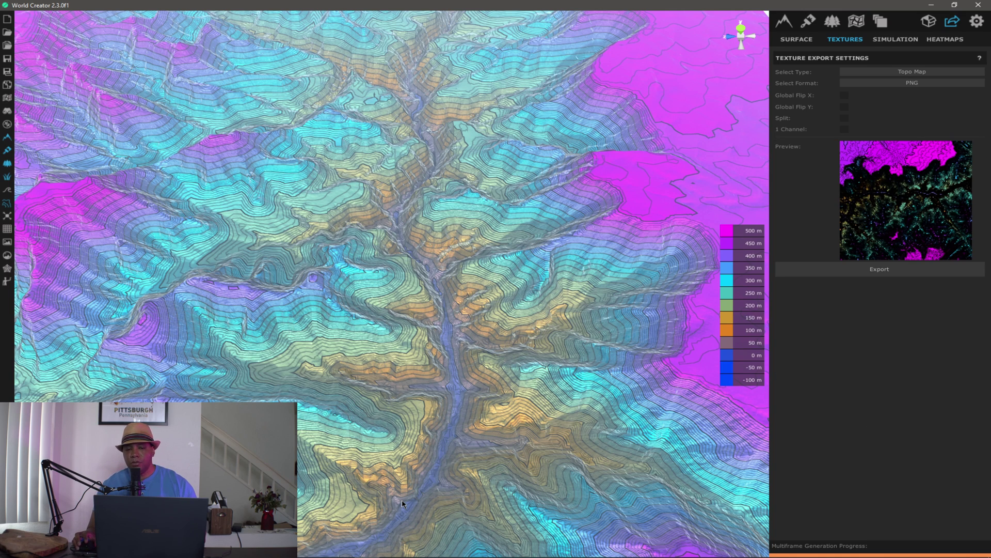
Step: Switch to the Grand terrain folder in File Explorer and open the exported topomap image for viewing
key(super)
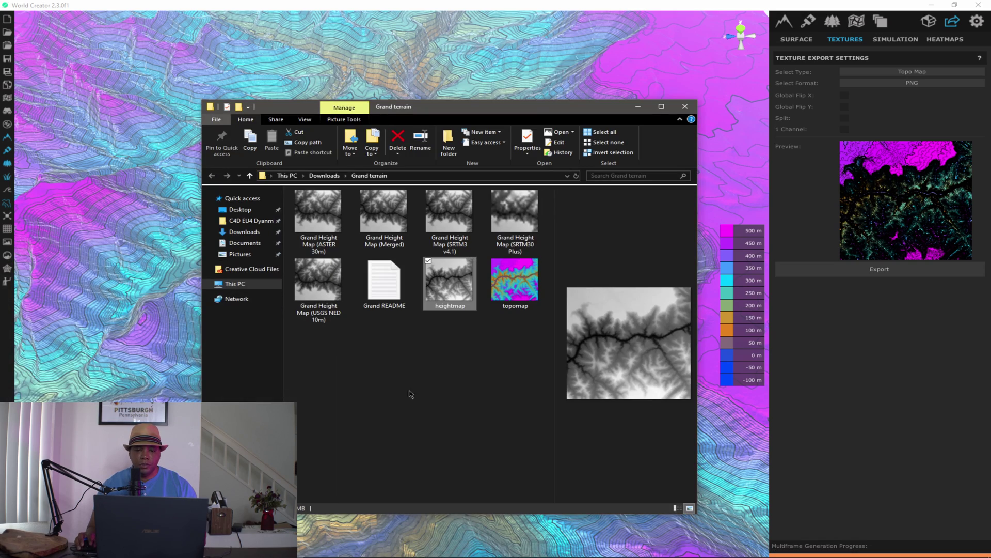
click(520, 292)
key(Return)
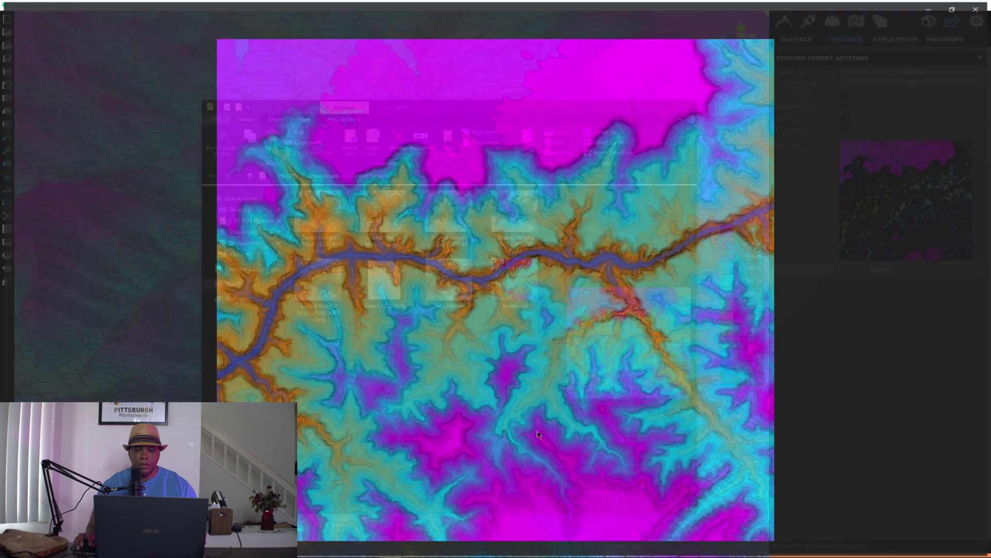